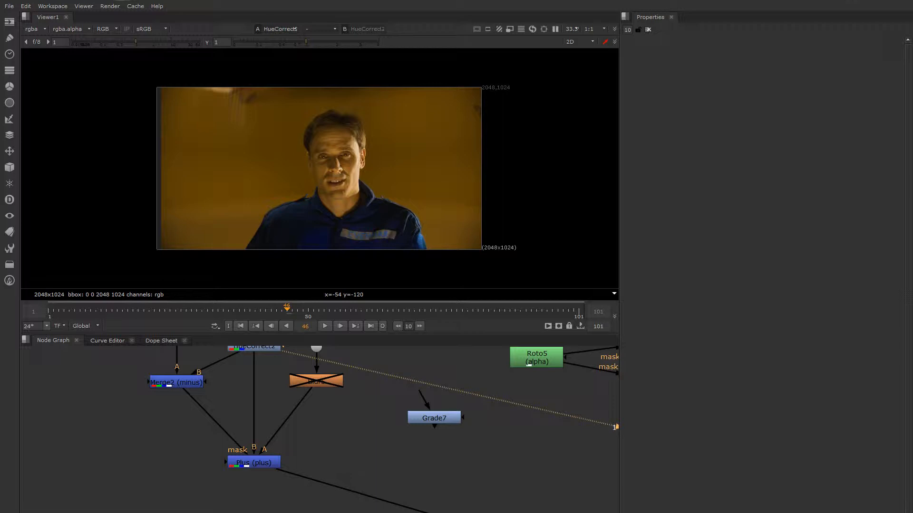
# Show the Plus merge's output in the viewer and examine the actor composited over the spaceship background.
pyautogui.click(264, 463)
pyautogui.press('1')
pyautogui.scroll(3, 349, 194)
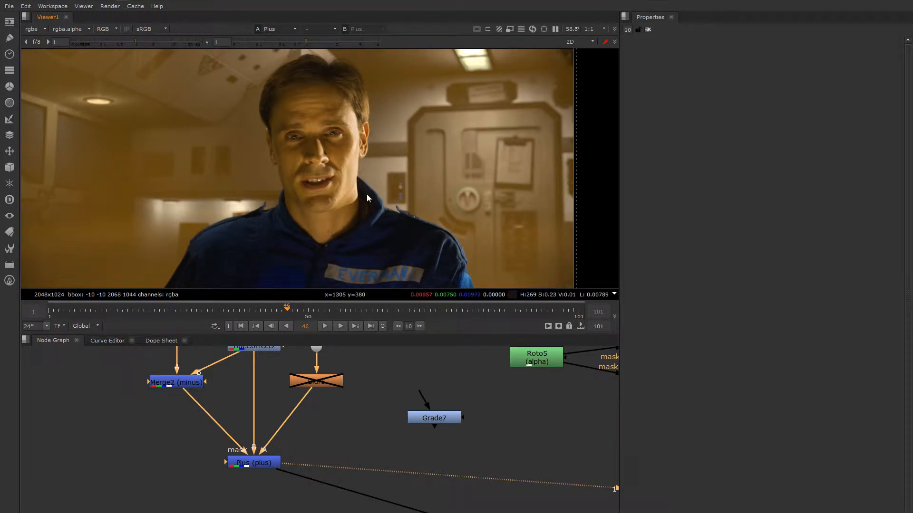
pyautogui.moveTo(366, 194); pyautogui.dragTo(386, 195, button='middle')
pyautogui.moveTo(374, 374); pyautogui.dragTo(372, 398, button='middle')
pyautogui.moveTo(332, 440); pyautogui.dragTo(346, 437, button='middle')
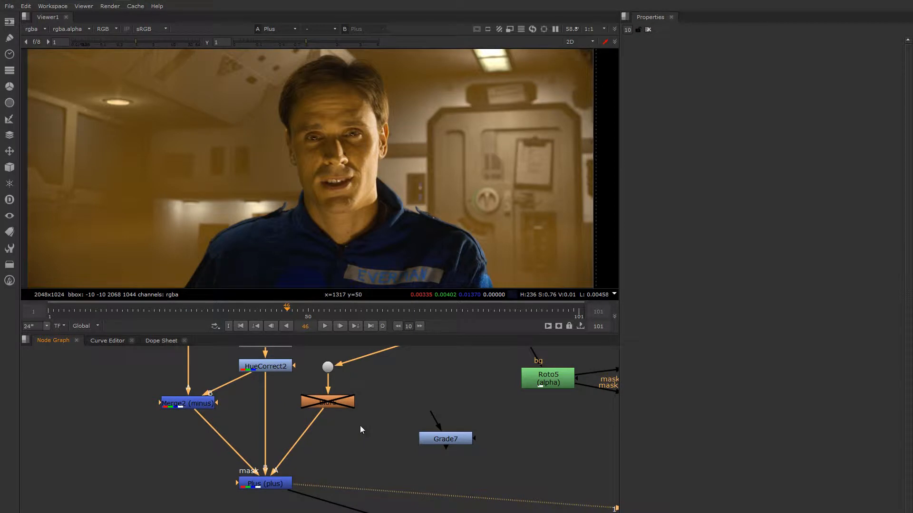
pyautogui.moveTo(329, 458); pyautogui.dragTo(335, 438, button='middle')
# Compare the disabled Blur node feeding the A input with the output of the Plus merge.
pyautogui.click(280, 465)
pyautogui.scroll(2, 277, 467)
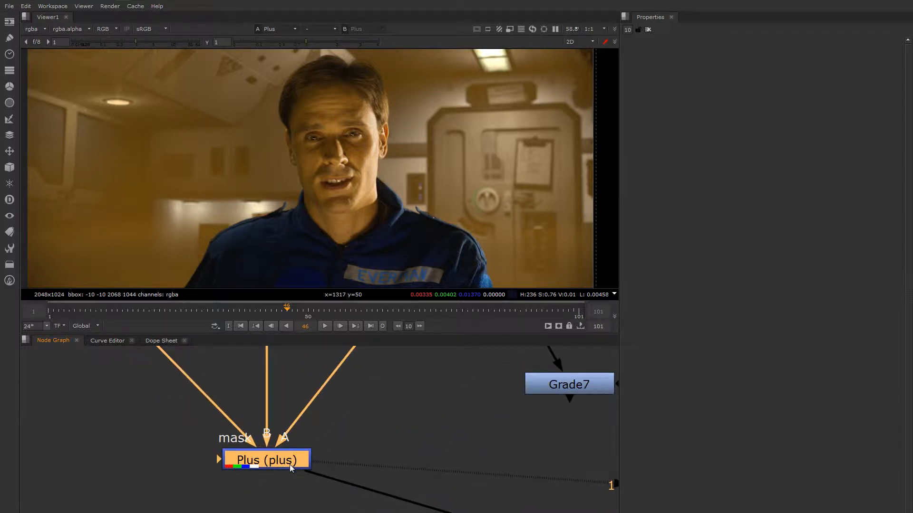
pyautogui.moveTo(377, 419)
pyautogui.mouseDown(button='middle')
pyautogui.moveTo(365, 469)
pyautogui.moveTo(369, 408)
pyautogui.mouseUp(button='middle')
pyautogui.click(358, 373)
pyautogui.press('1')
pyautogui.click(282, 475)
pyautogui.press('1')
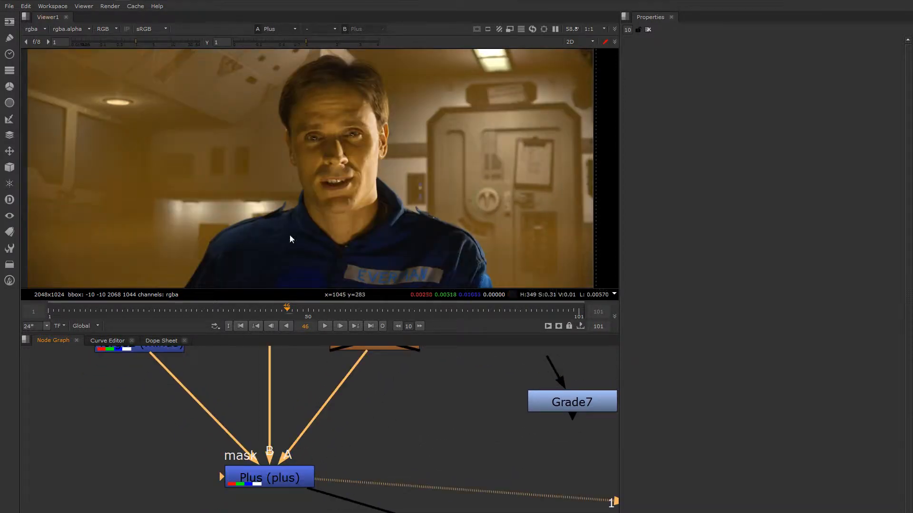
# View the HueCorrect2 output and examine the remaining orange screen area around the actor.
pyautogui.moveTo(285, 407); pyautogui.dragTo(346, 447, button='middle')
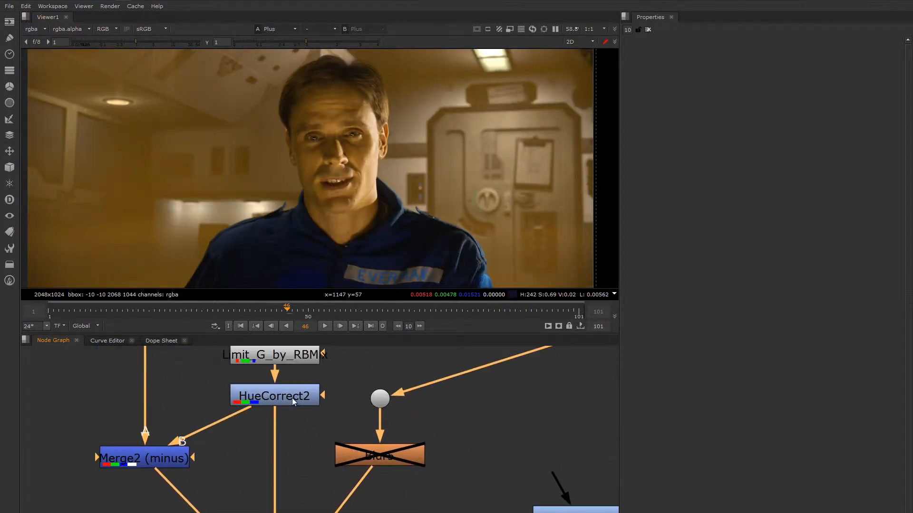
pyautogui.click(292, 400)
pyautogui.press('1')
pyautogui.moveTo(409, 193); pyautogui.dragTo(336, 145, button='middle')
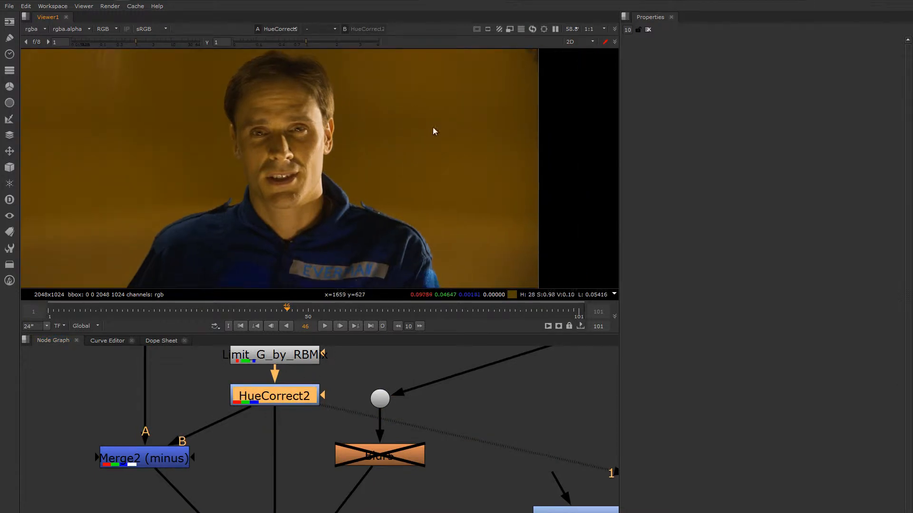
pyautogui.moveTo(144, 171); pyautogui.dragTo(217, 169, button='middle')
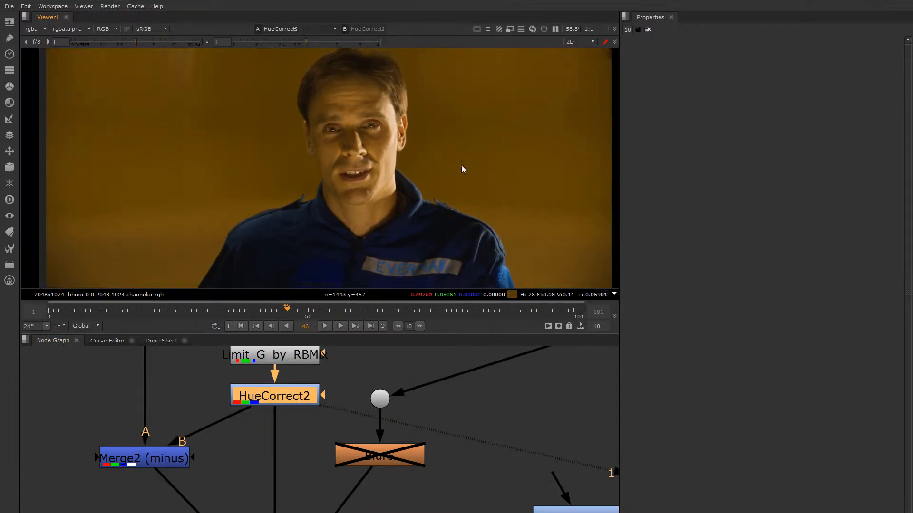
pyautogui.scroll(3, 397, 188)
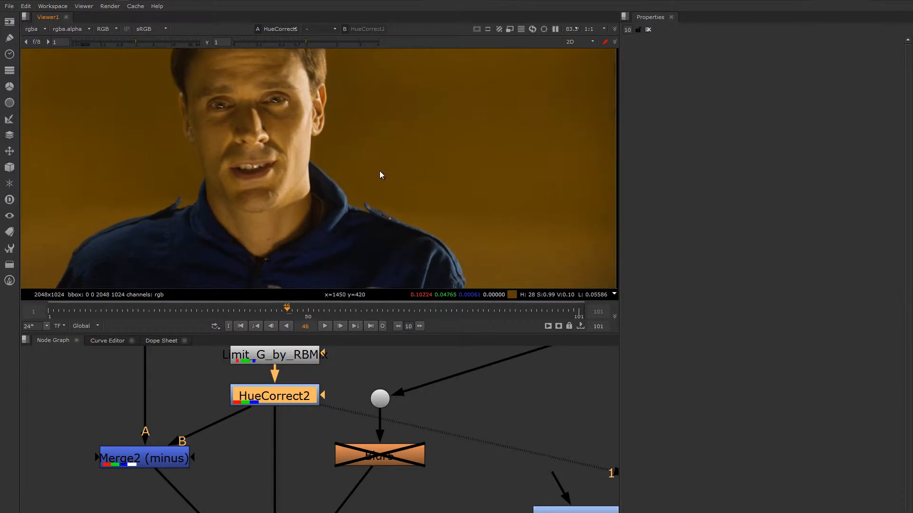
# Compare the red, green and blue channels of the HueCorrect2 image, then return to the full colour display.
pyautogui.press('r')
pyautogui.press('g')
pyautogui.press('r')
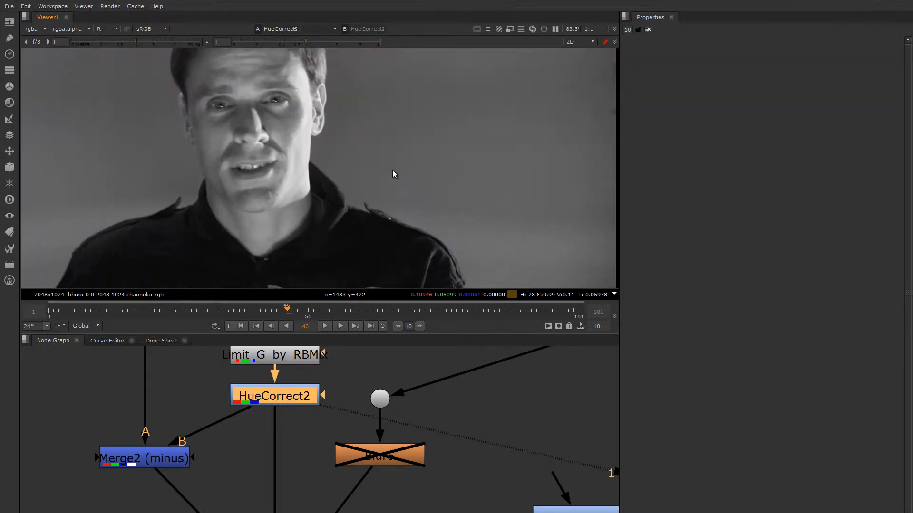
pyautogui.press('g')
pyautogui.press('r')
pyautogui.press('g')
pyautogui.press('r')
pyautogui.press('g')
pyautogui.press('r')
pyautogui.press('g')
pyautogui.press('r')
pyautogui.press('g')
pyautogui.press('r')
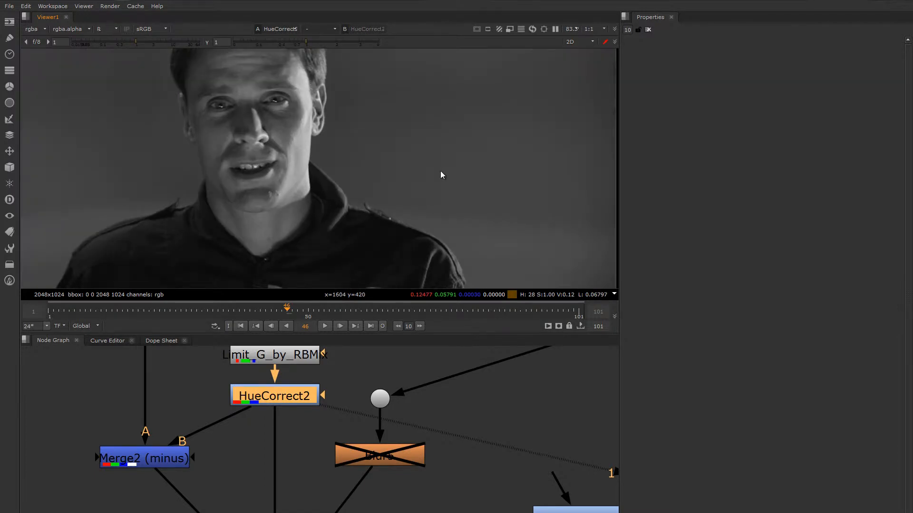
pyautogui.press('g')
pyautogui.press('r')
pyautogui.press('g')
pyautogui.press('r')
pyautogui.press('g')
pyautogui.press('b')
pyautogui.press('b')
# Return the viewer to the Plus merge and inspect the orange haze over the background.
pyautogui.scroll(-3, 434, 171)
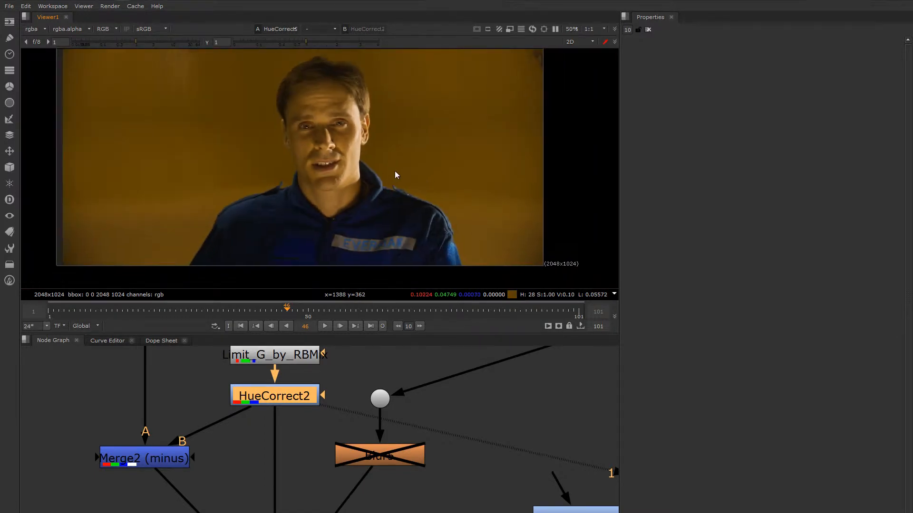
pyautogui.moveTo(395, 171); pyautogui.dragTo(399, 166, button='middle')
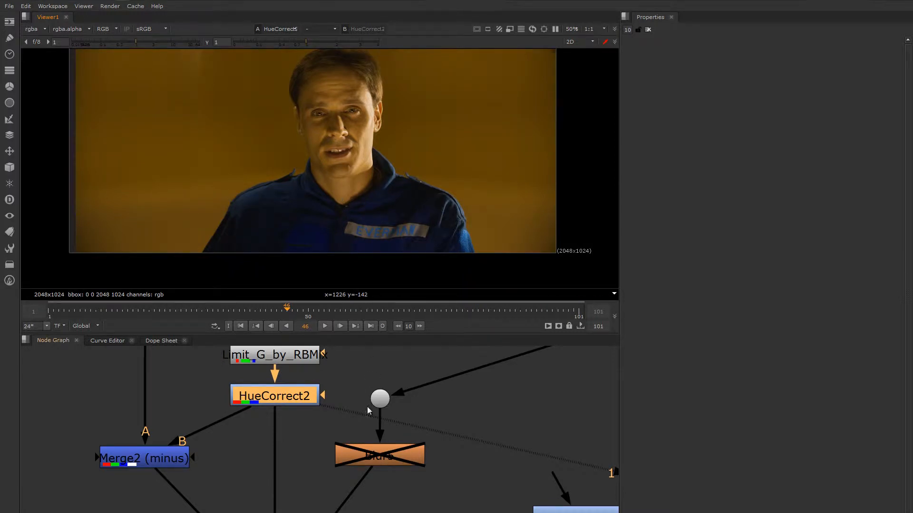
pyautogui.moveTo(368, 445); pyautogui.dragTo(374, 382, button='middle')
pyautogui.moveTo(342, 444); pyautogui.dragTo(336, 382, button='middle')
pyautogui.click(282, 482)
pyautogui.press('1')
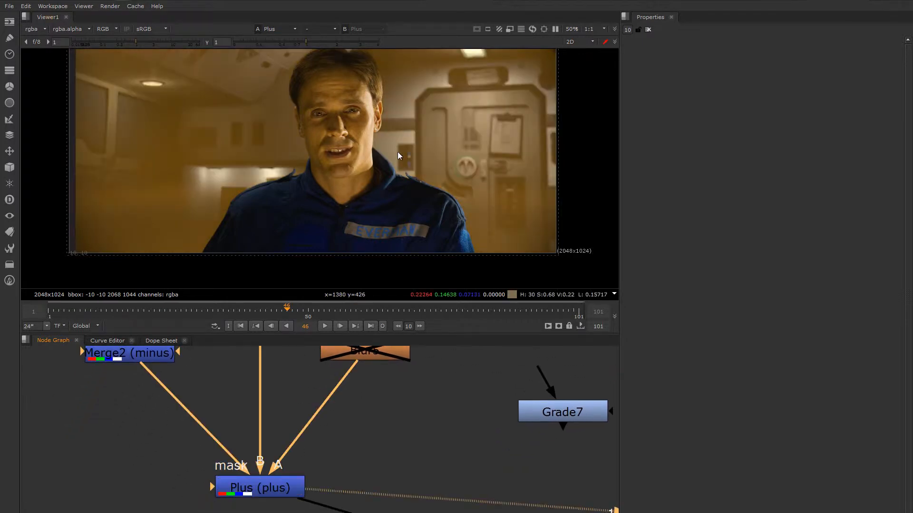
pyautogui.moveTo(410, 115); pyautogui.dragTo(402, 142, button='middle')
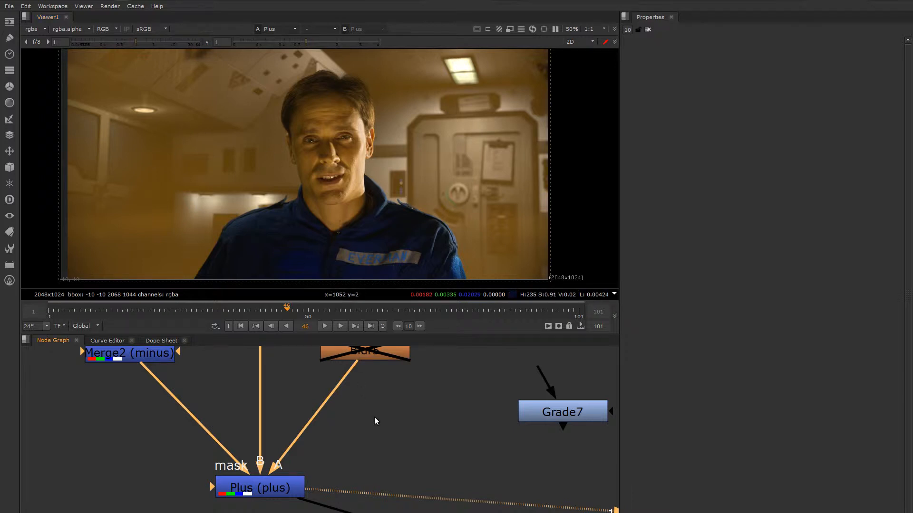
# View the clean background plate at the Dot above the disabled Blur node.
pyautogui.moveTo(375, 417); pyautogui.dragTo(354, 457, button='middle')
pyautogui.moveTo(354, 403); pyautogui.dragTo(355, 447, button='middle')
pyautogui.click(349, 382)
pyautogui.press('1')
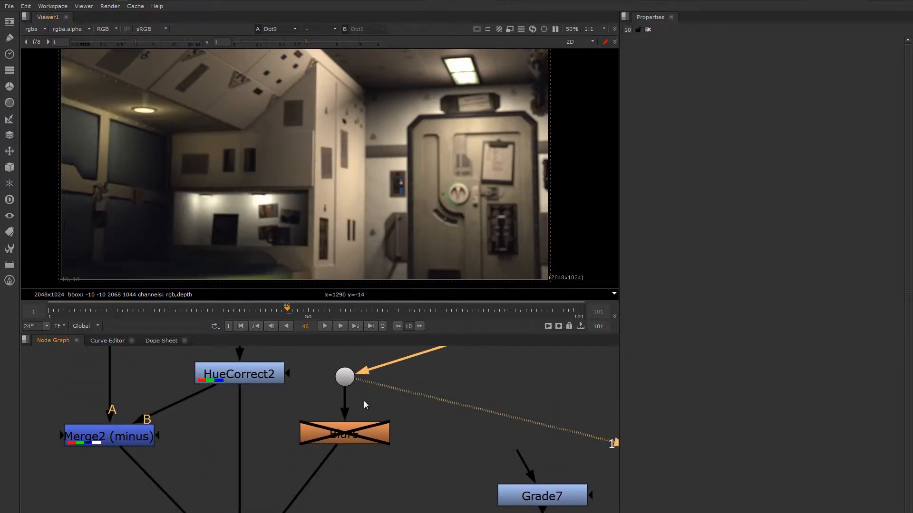
pyautogui.moveTo(364, 400)
pyautogui.mouseDown(button='middle')
pyautogui.moveTo(351, 355)
pyautogui.moveTo(359, 397)
pyautogui.mouseUp(button='middle')
pyautogui.scroll(-3, 351, 361)
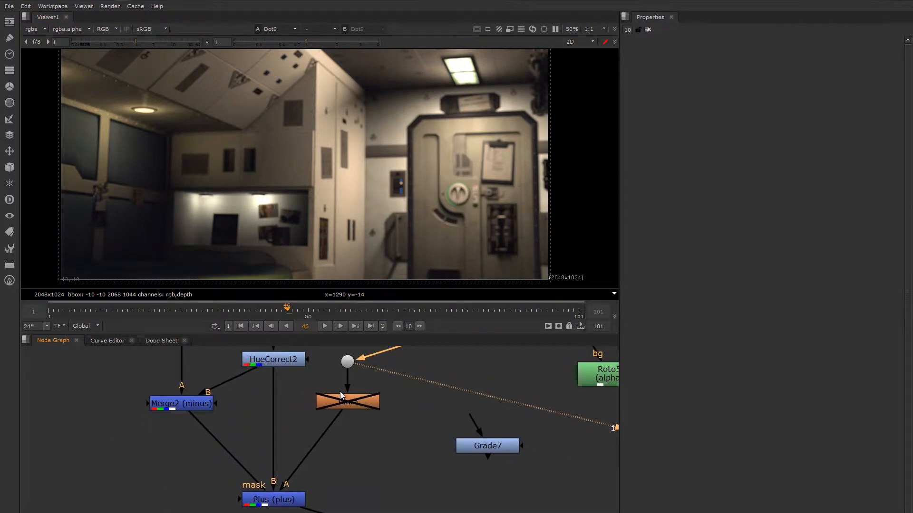
# Insert a Grade node between the disabled Blur node and the Plus merge, and turn off its black clamp while viewing Plus.
pyautogui.click(350, 403)
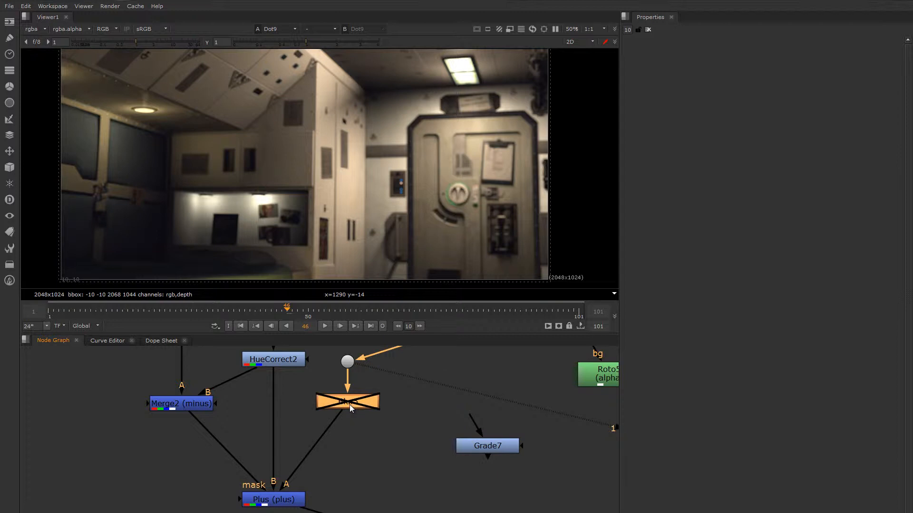
pyautogui.doubleClick(350, 404)
pyautogui.moveTo(355, 452); pyautogui.dragTo(371, 389, button='middle')
pyautogui.click(304, 438)
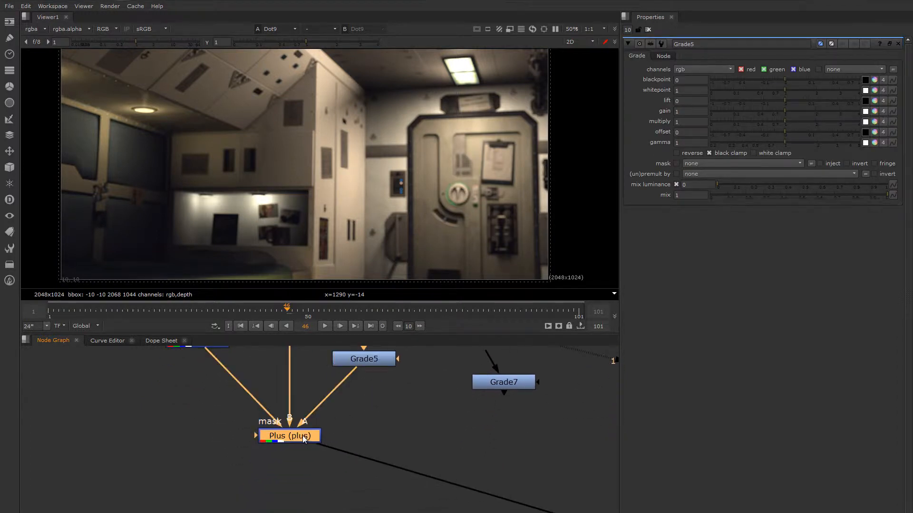
pyautogui.press('1')
pyautogui.moveTo(429, 386); pyautogui.dragTo(407, 418, button='middle')
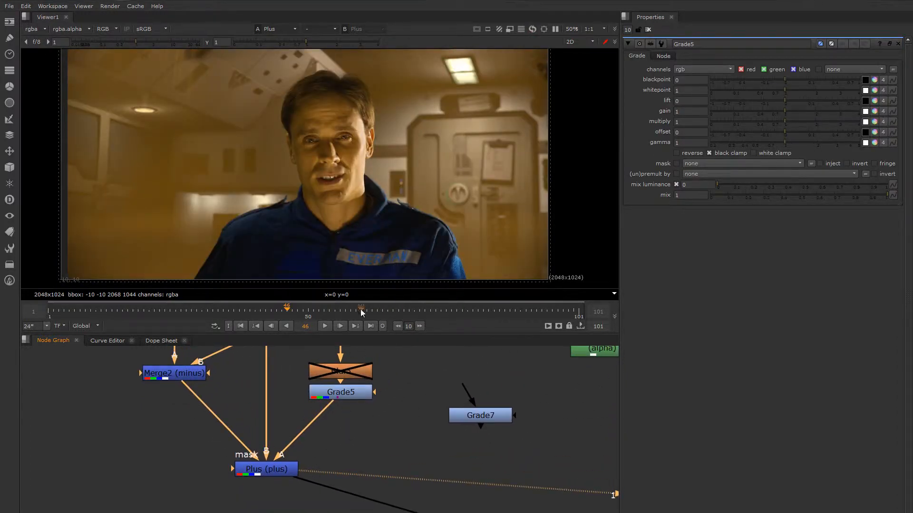
pyautogui.click(708, 153)
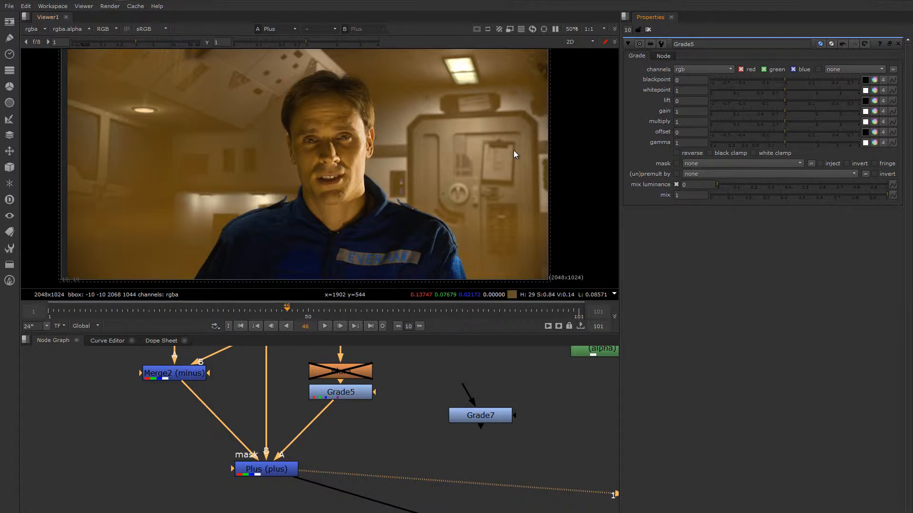
pyautogui.moveTo(422, 167); pyautogui.dragTo(461, 174, button='middle')
# Check the HueCorrect2 foreground in the viewer against the combined image from the Plus merge.
pyautogui.moveTo(339, 376); pyautogui.dragTo(347, 423, button='middle')
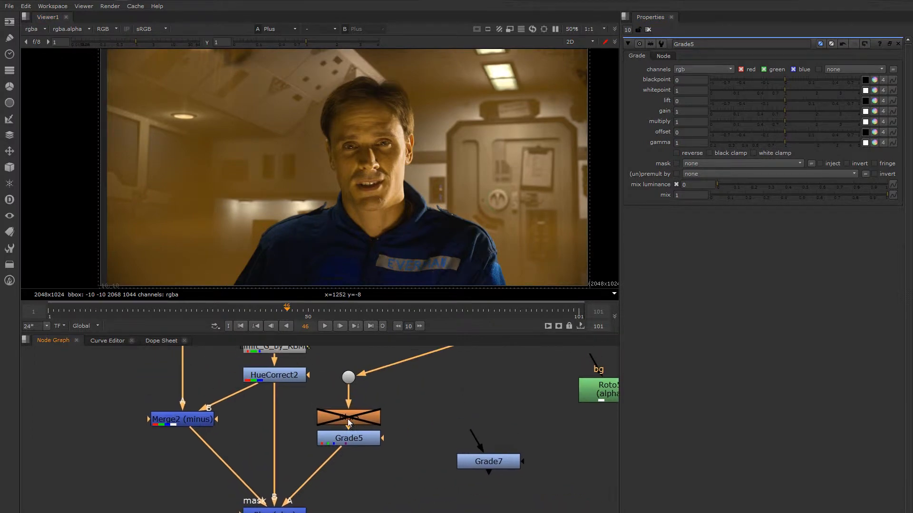
pyautogui.click(289, 375)
pyautogui.press('1')
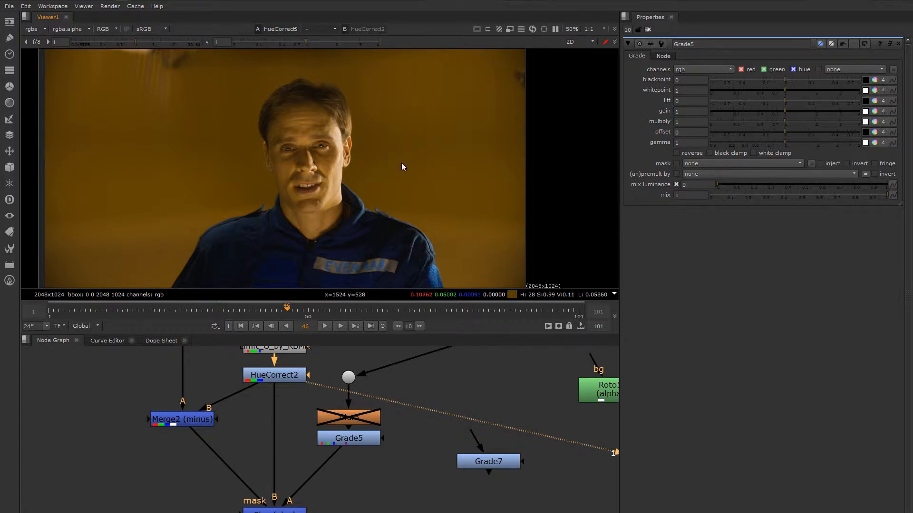
pyautogui.moveTo(412, 422); pyautogui.dragTo(427, 371, button='middle')
pyautogui.click(291, 463)
pyautogui.press('1')
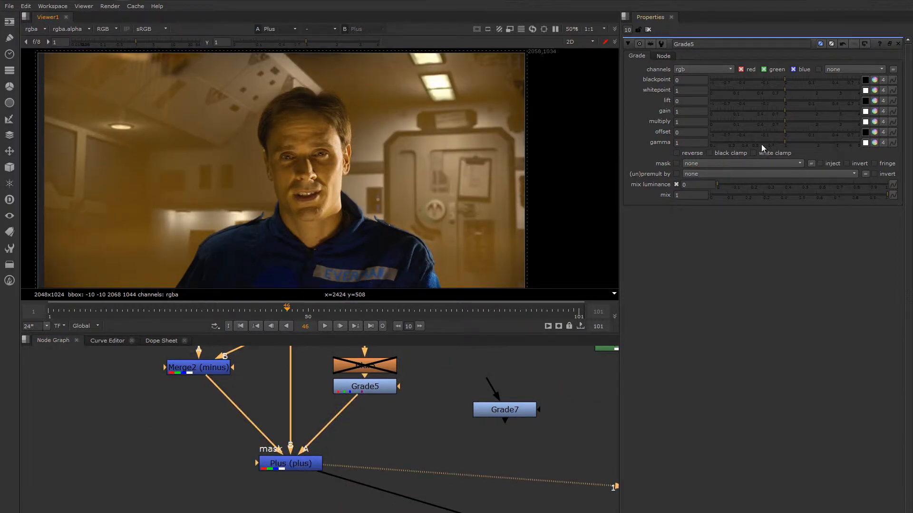
# Lower Grade5's offset colour to -0.19 red and -0.1 green, leaving the offset colour picker open clear of the viewer.
pyautogui.click(874, 133)
pyautogui.moveTo(753, 312); pyautogui.dragTo(708, 146)
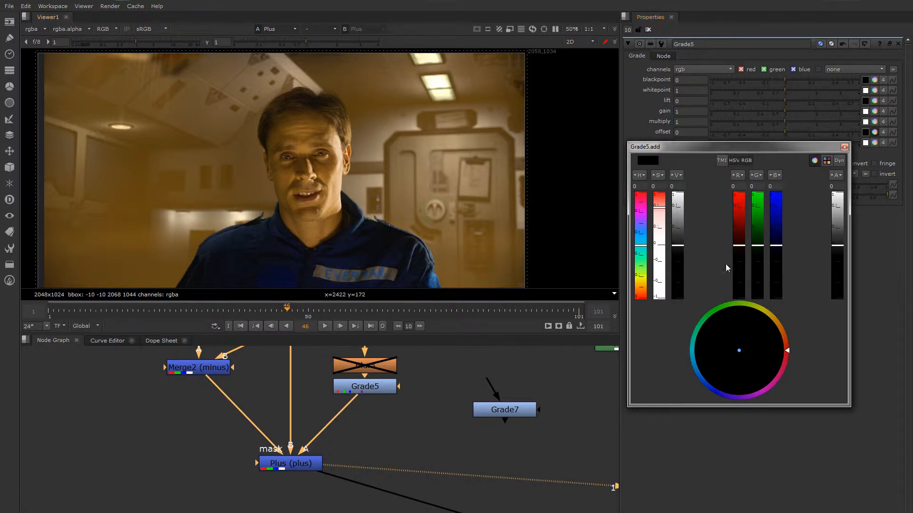
pyautogui.moveTo(738, 248)
pyautogui.mouseDown()
pyautogui.moveTo(740, 267)
pyautogui.moveTo(756, 261)
pyautogui.mouseUp()
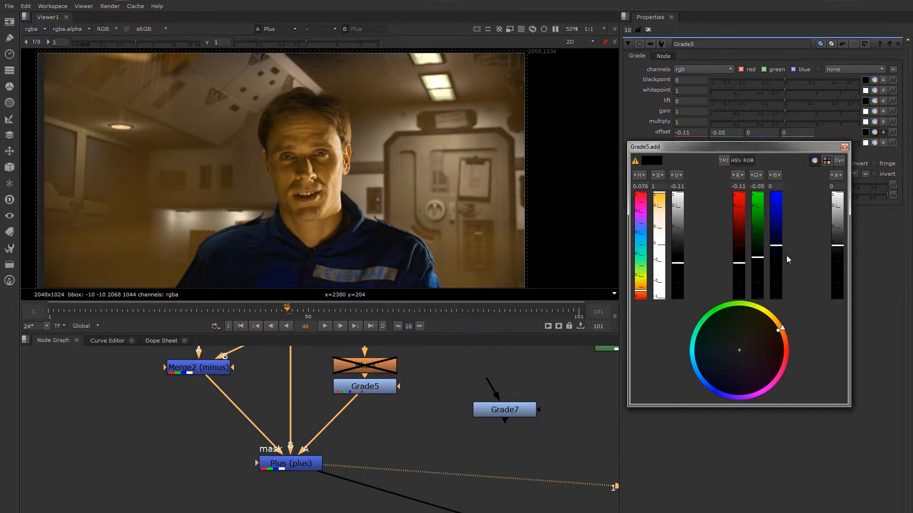
pyautogui.moveTo(740, 267); pyautogui.dragTo(758, 263)
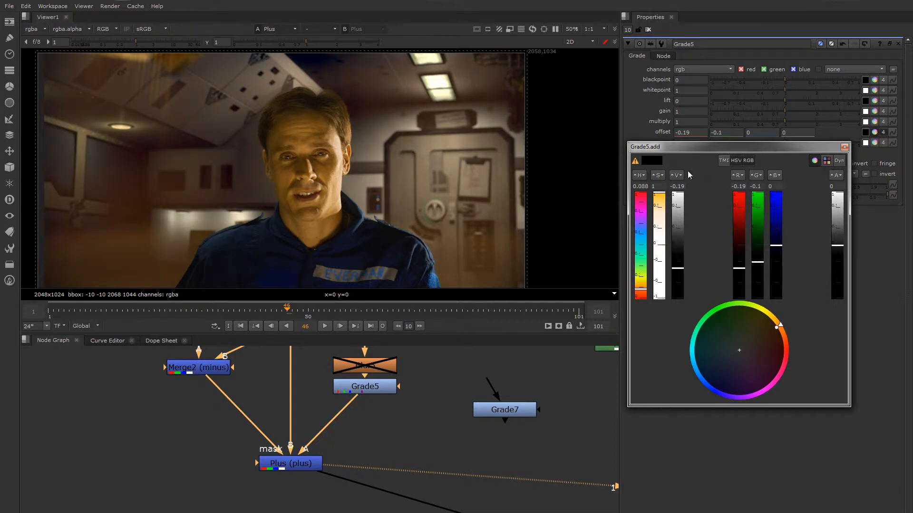
pyautogui.moveTo(666, 149); pyautogui.dragTo(697, 139)
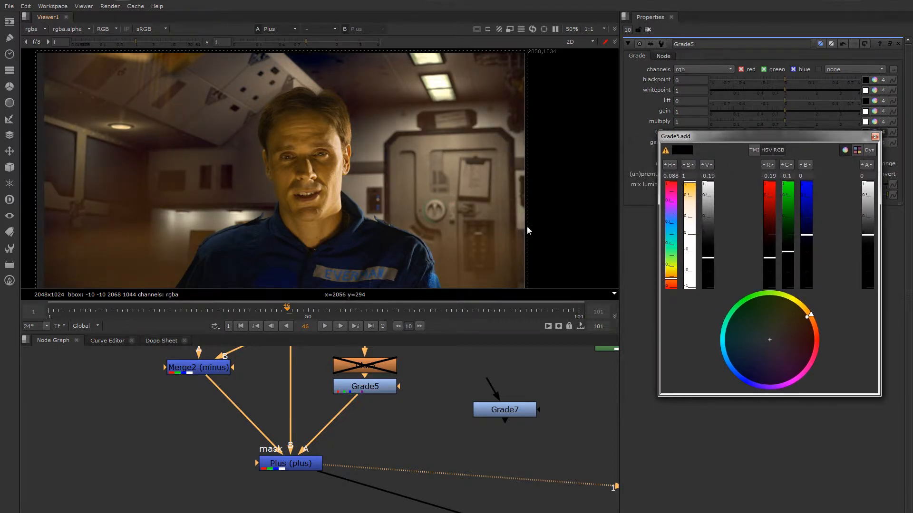
# View the Grade5 background on its own, then show the Plus merge result again.
pyautogui.click(369, 391)
pyautogui.press('1')
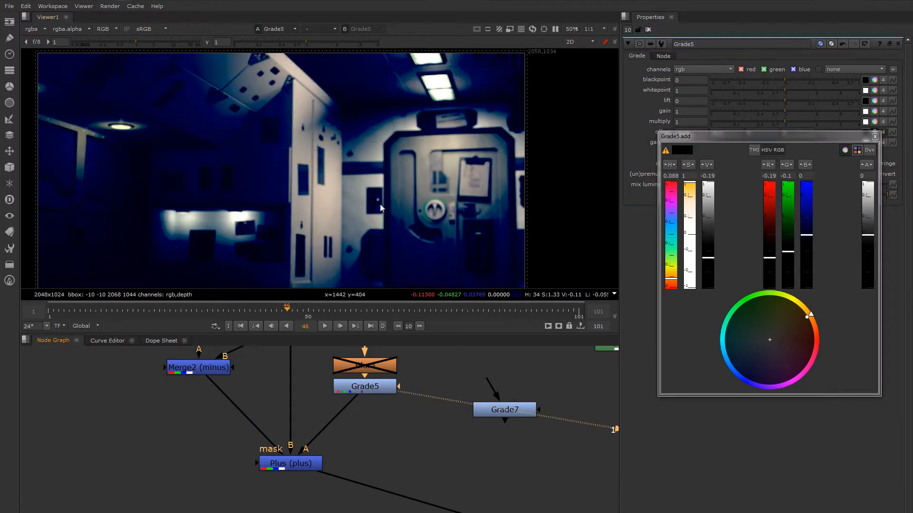
pyautogui.click(297, 467)
pyautogui.press('1')
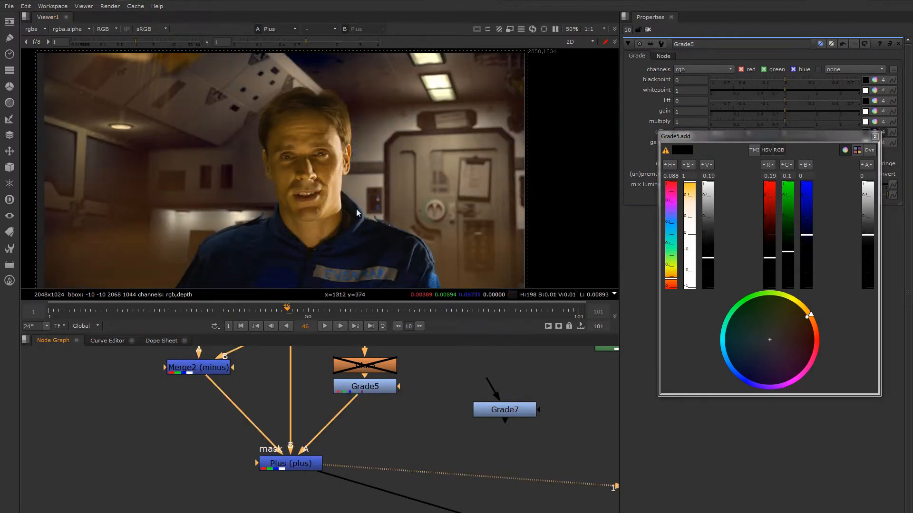
# Compare the actor's face in HueCorrect2 and in the Plus merge to judge the effect of the background offset.
pyautogui.moveTo(295, 363); pyautogui.dragTo(284, 378, button='middle')
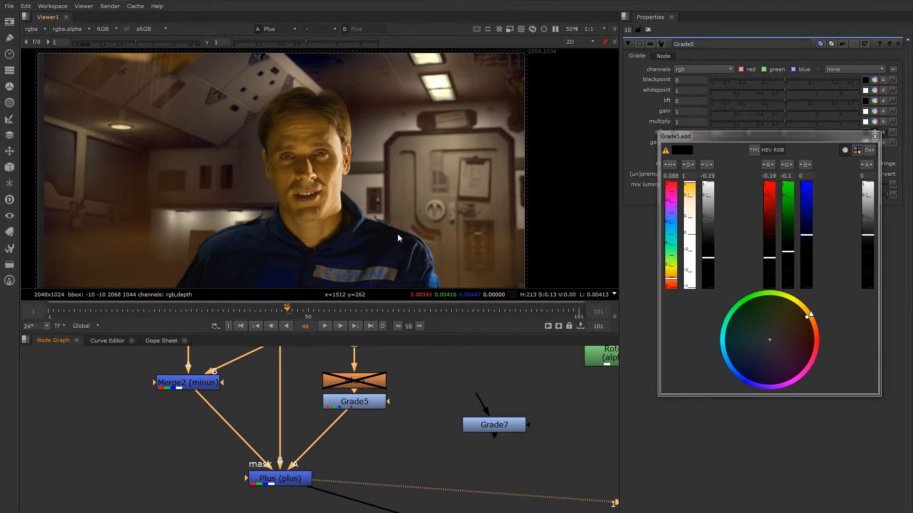
pyautogui.scroll(5, 398, 234)
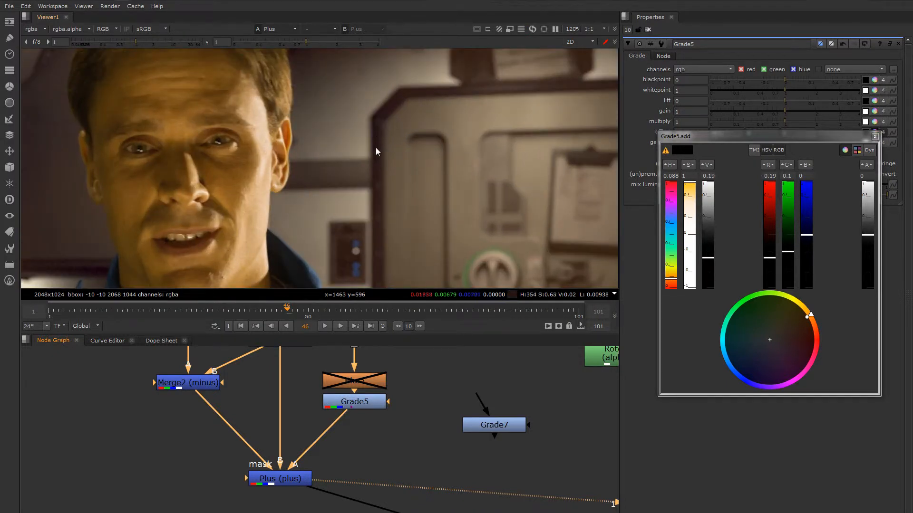
pyautogui.scroll(-3, 378, 224)
pyautogui.moveTo(291, 358); pyautogui.dragTo(294, 399, button='middle')
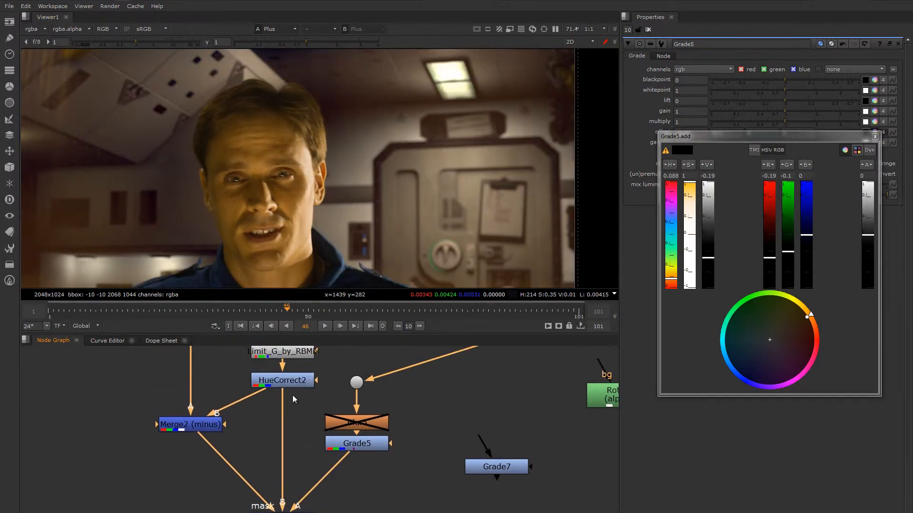
pyautogui.click(288, 384)
pyautogui.press('1')
pyautogui.moveTo(292, 491); pyautogui.dragTo(286, 437, button='middle')
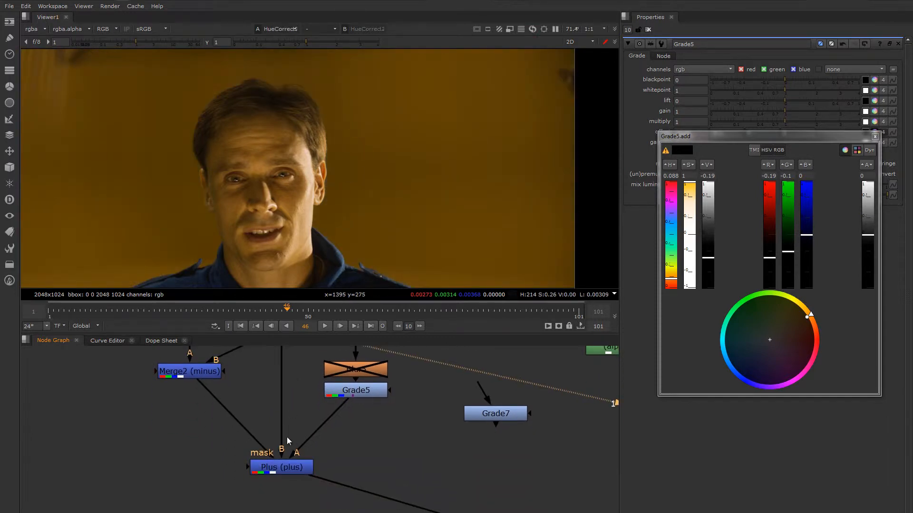
pyautogui.click(287, 437)
pyautogui.press('1')
pyautogui.scroll(-2, 326, 159)
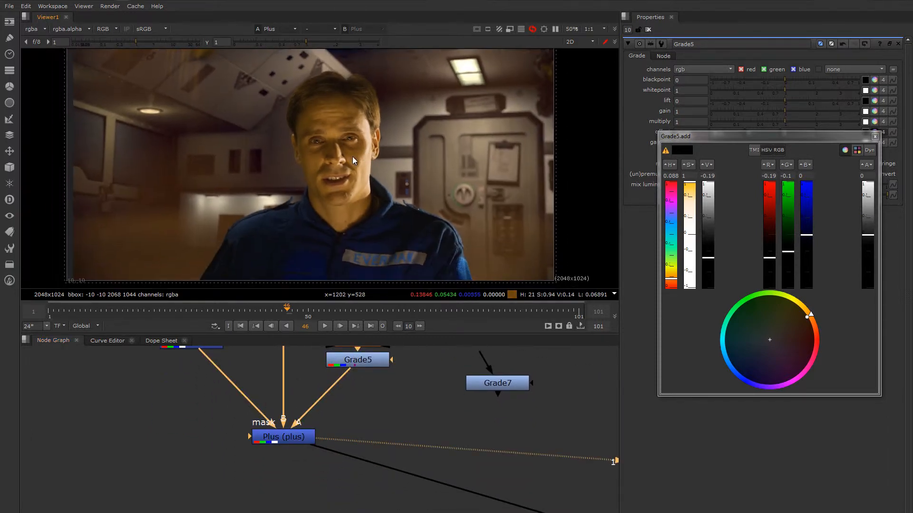
pyautogui.scroll(4, 247, 249)
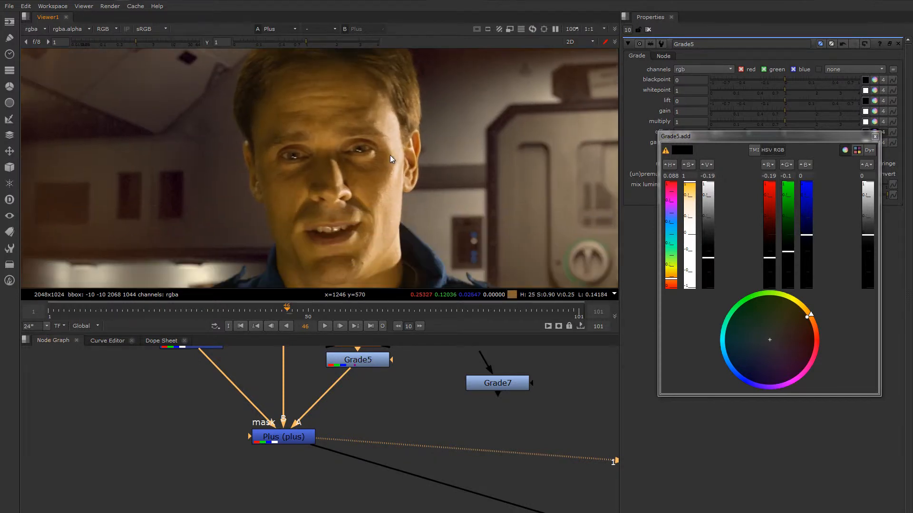
# Load the untouched background from the dot above Grade5 and the Plus merge result into separate viewer buffers.
pyautogui.moveTo(390, 417); pyautogui.dragTo(383, 445, button='middle')
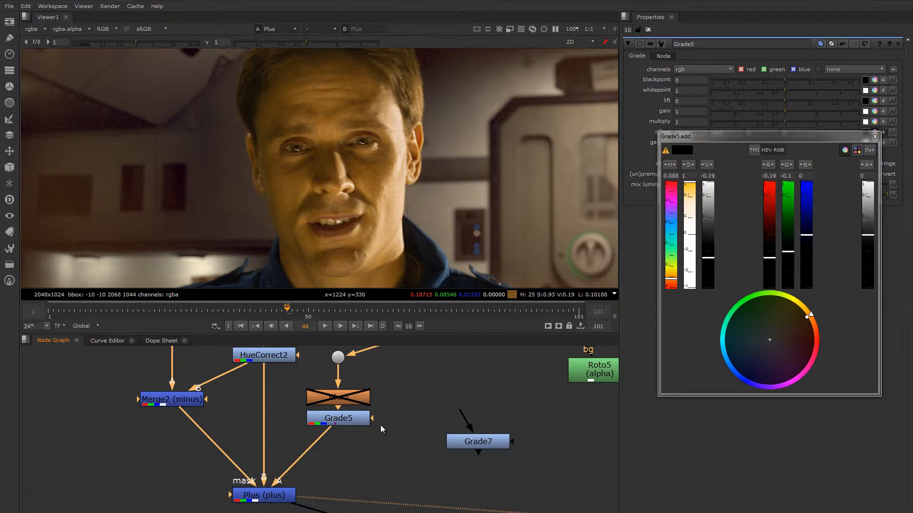
pyautogui.moveTo(416, 426); pyautogui.dragTo(382, 461, button='middle')
pyautogui.scroll(-3, 409, 423)
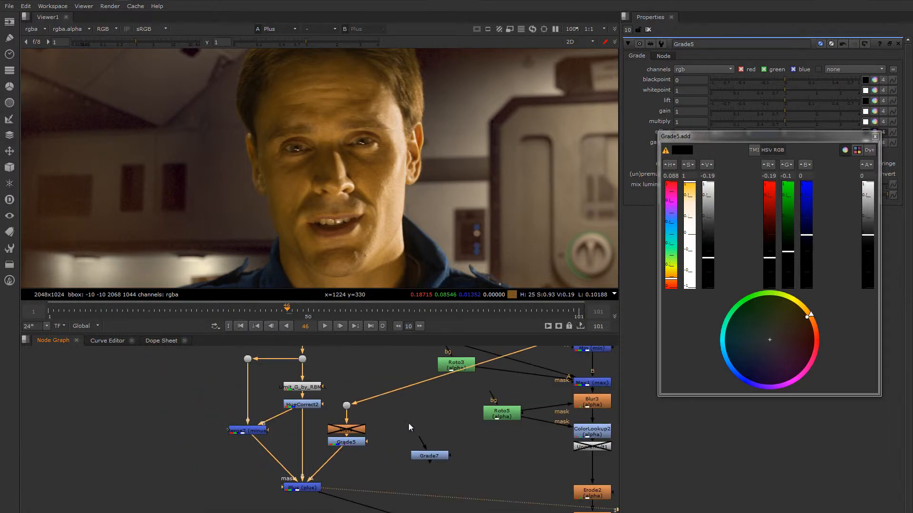
pyautogui.moveTo(391, 412); pyautogui.dragTo(368, 384, button='middle')
pyautogui.click(289, 434)
pyautogui.press('1')
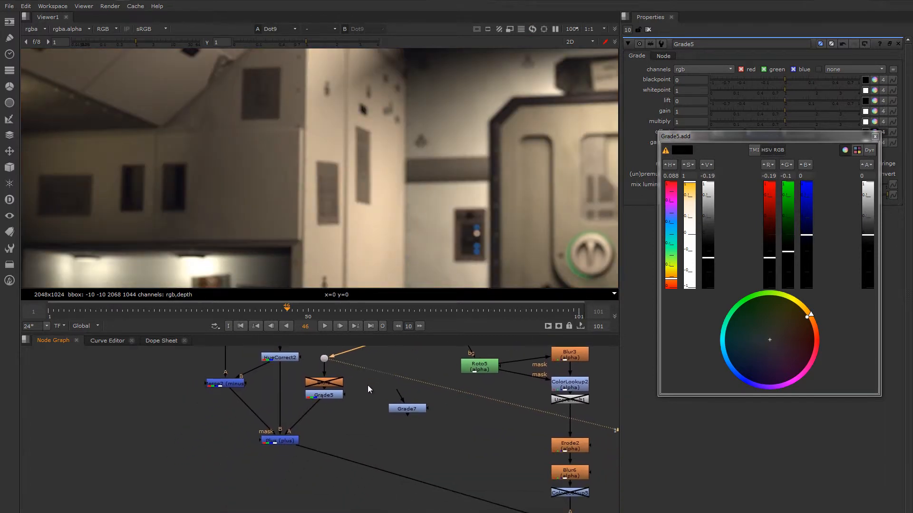
pyautogui.click(287, 440)
pyautogui.press('2')
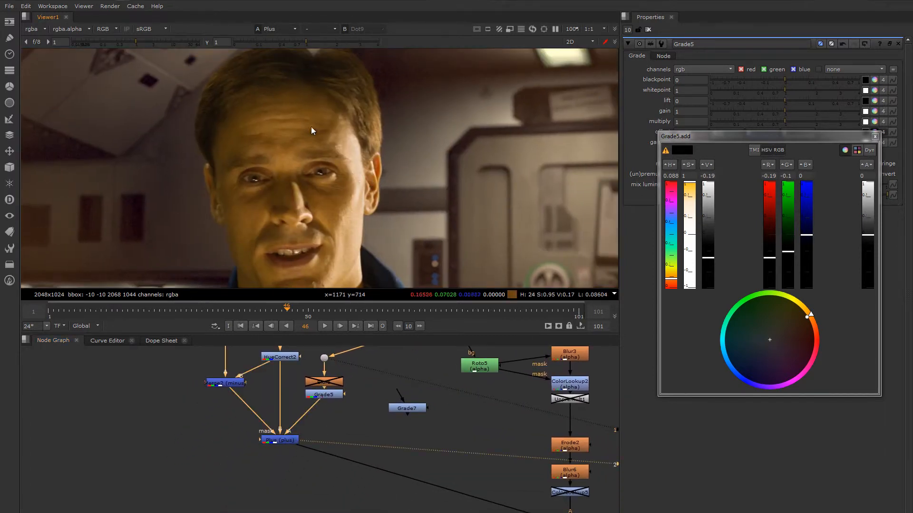
# Wipe between the Plus merge and the original background in the viewer, angling the split diagonally beside the actor's neck.
pyautogui.click(321, 29)
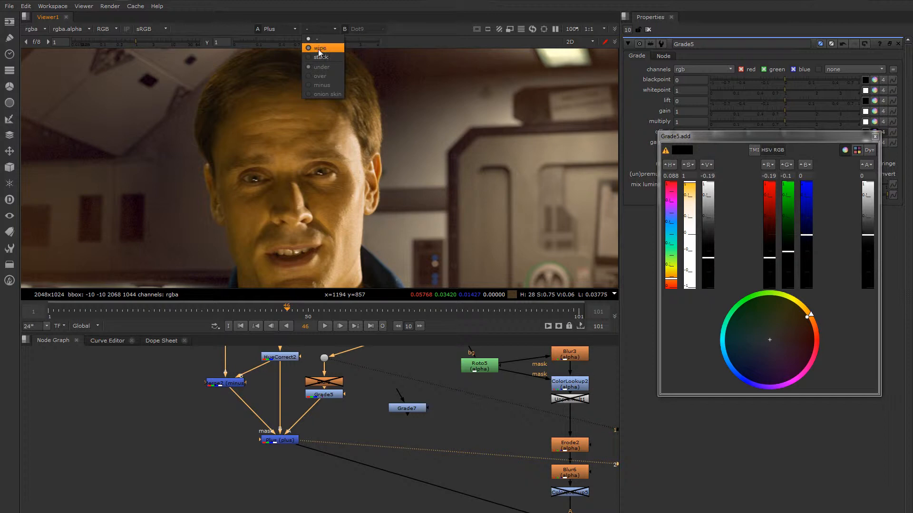
pyautogui.click(318, 50)
pyautogui.scroll(-3, 336, 135)
pyautogui.moveTo(247, 190); pyautogui.dragTo(373, 202)
pyautogui.moveTo(452, 201); pyautogui.dragTo(389, 238)
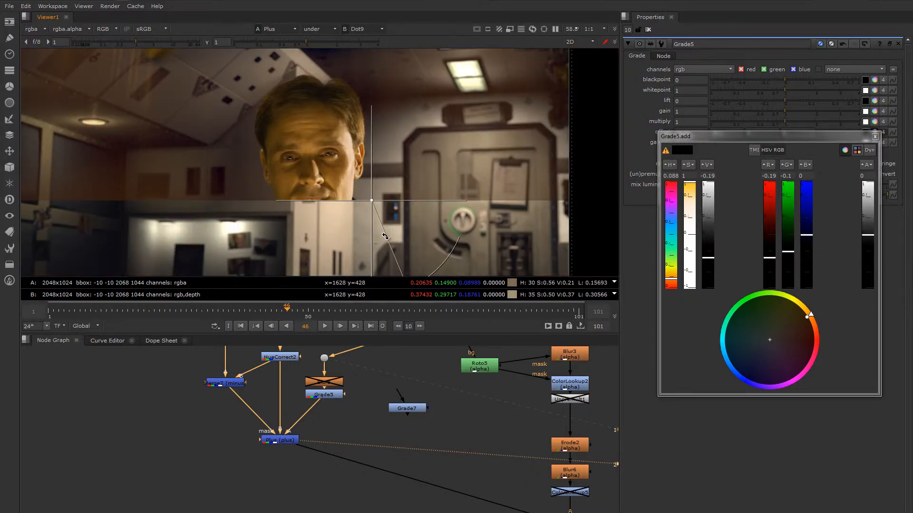
pyautogui.moveTo(371, 201); pyautogui.dragTo(374, 216)
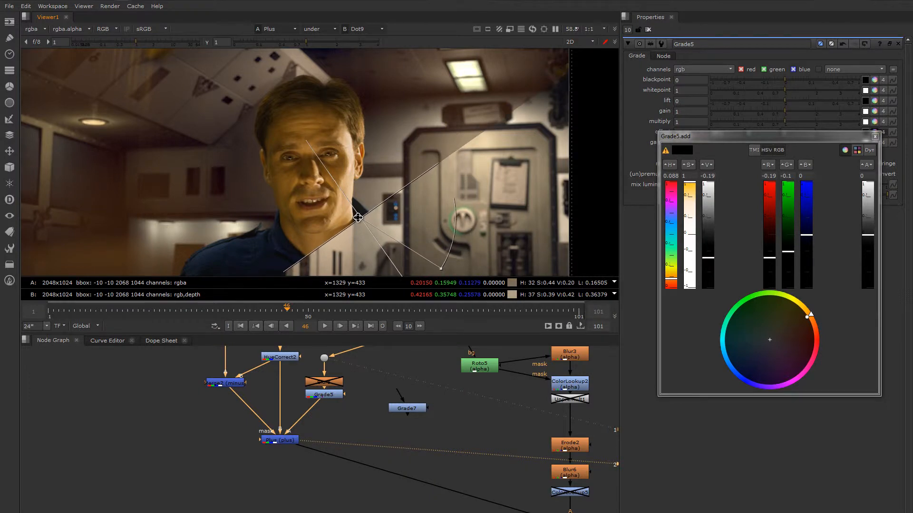
pyautogui.scroll(5, 378, 218)
pyautogui.moveTo(384, 220); pyautogui.dragTo(375, 230, button='middle')
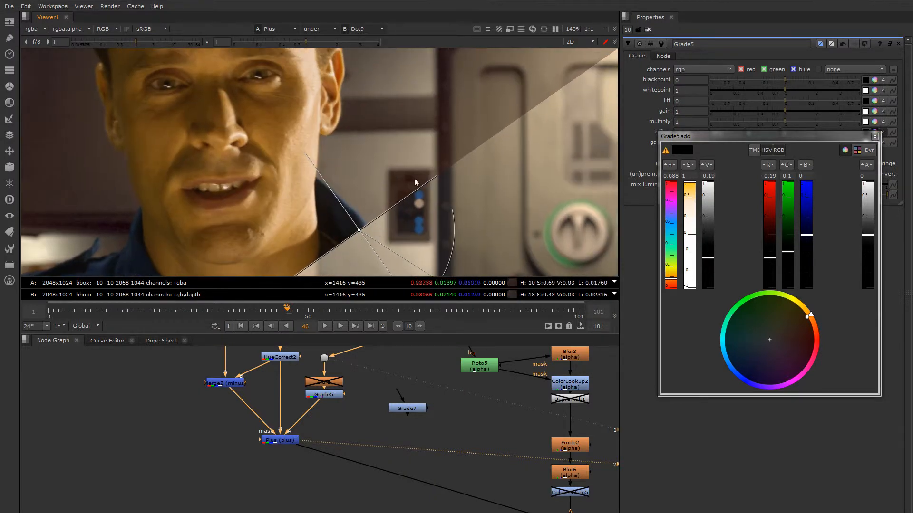
# Set Grade5's offset colour to -0.21 red and 0.001 blue, and move the colour picker clear of the Grade settings.
pyautogui.moveTo(771, 261); pyautogui.dragTo(807, 237)
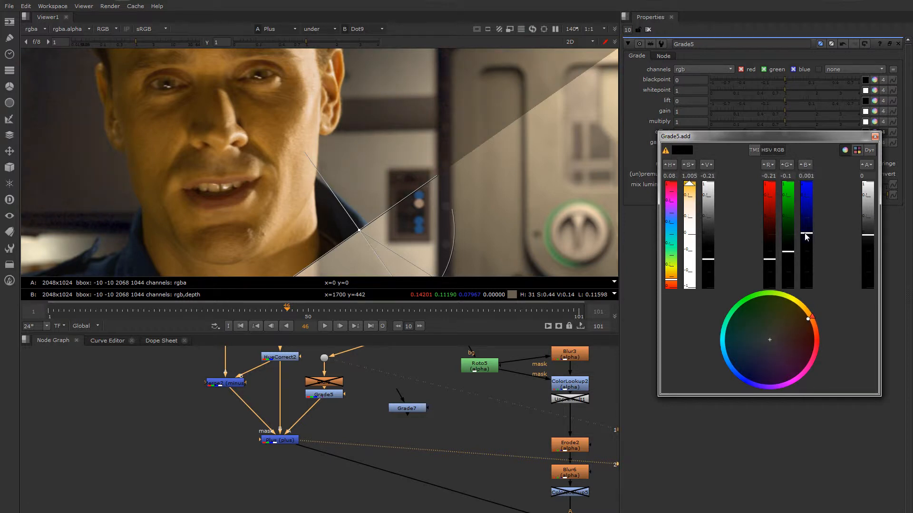
pyautogui.scroll(-5, 442, 195)
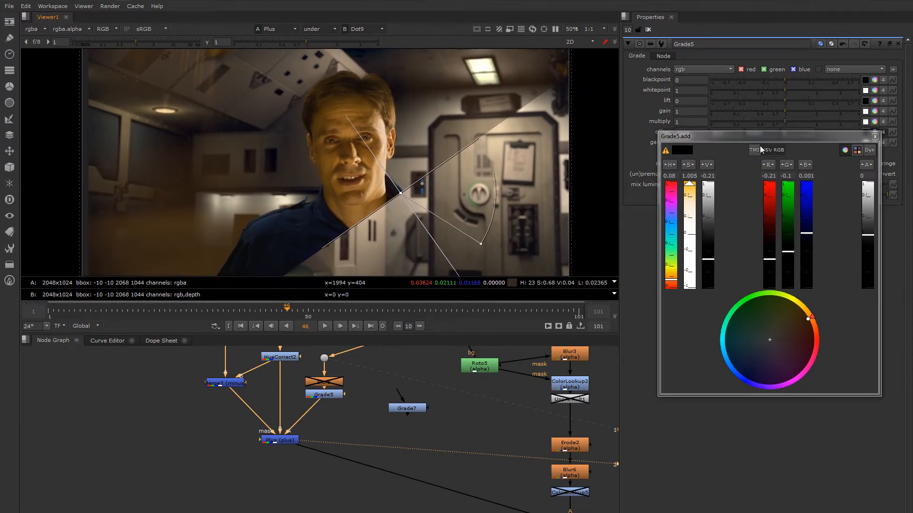
pyautogui.moveTo(761, 138); pyautogui.dragTo(745, 219)
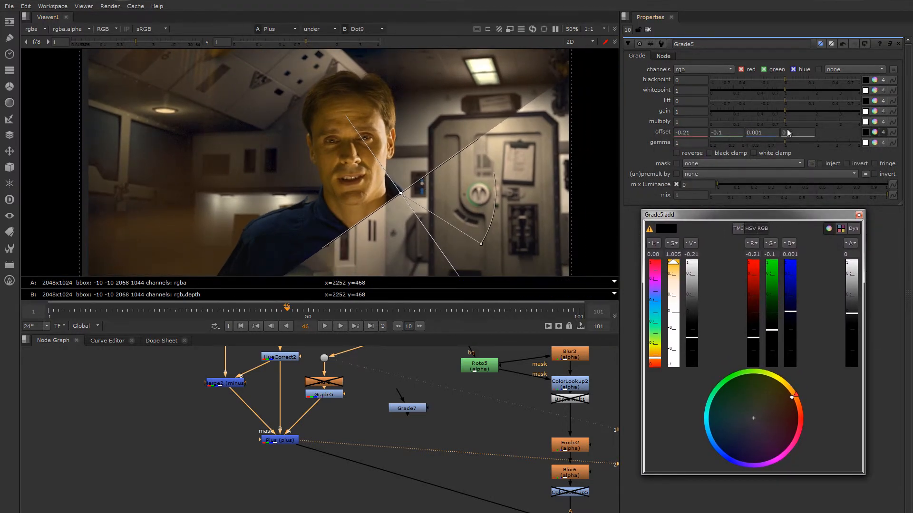
# Raise Grade5's multiply to 2.55, checking the match to the original background across the wipe, and close the offset colour picker.
pyautogui.moveTo(784, 121); pyautogui.dragTo(810, 118)
pyautogui.moveTo(401, 193)
pyautogui.mouseDown()
pyautogui.moveTo(390, 186)
pyautogui.moveTo(399, 181)
pyautogui.mouseUp()
pyautogui.moveTo(811, 122); pyautogui.dragTo(823, 122)
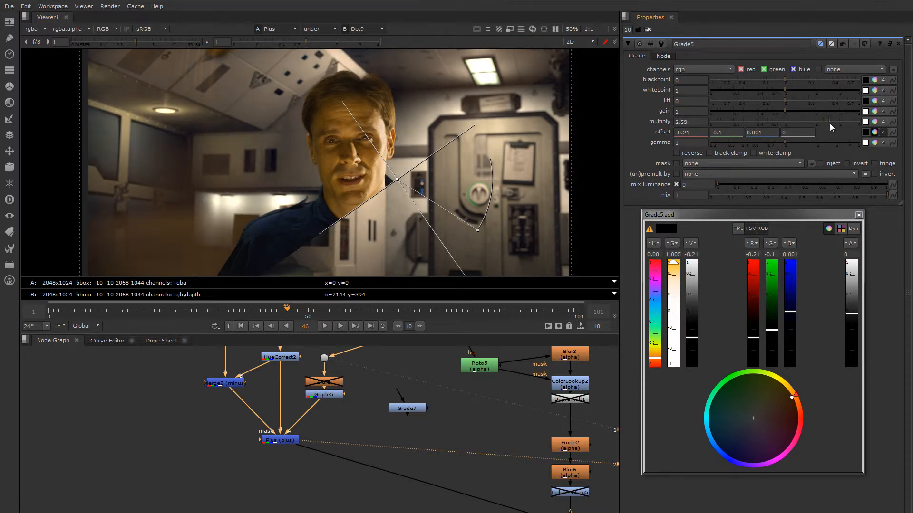
pyautogui.click(829, 123)
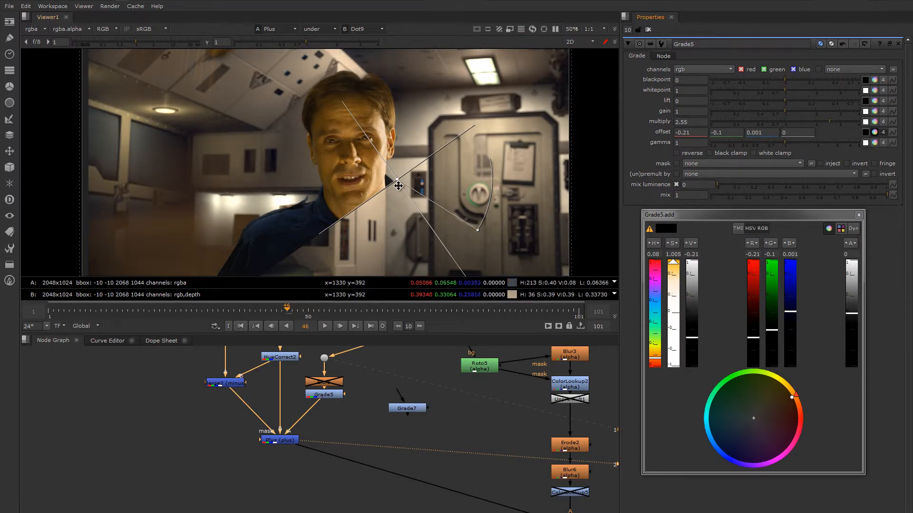
pyautogui.moveTo(397, 180); pyautogui.dragTo(317, 224)
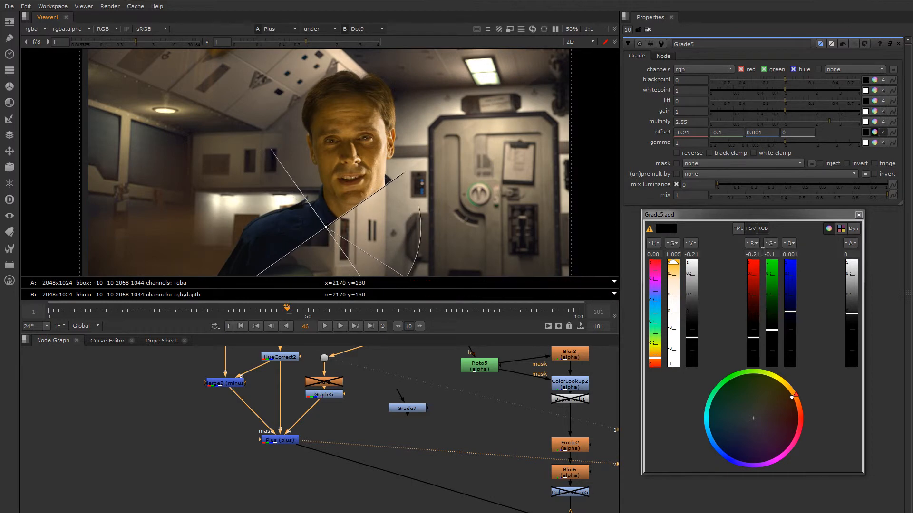
pyautogui.click(859, 215)
# View the AddMix2 composite and check the actor against the background.
pyautogui.moveTo(406, 405); pyautogui.dragTo(322, 373, button='middle')
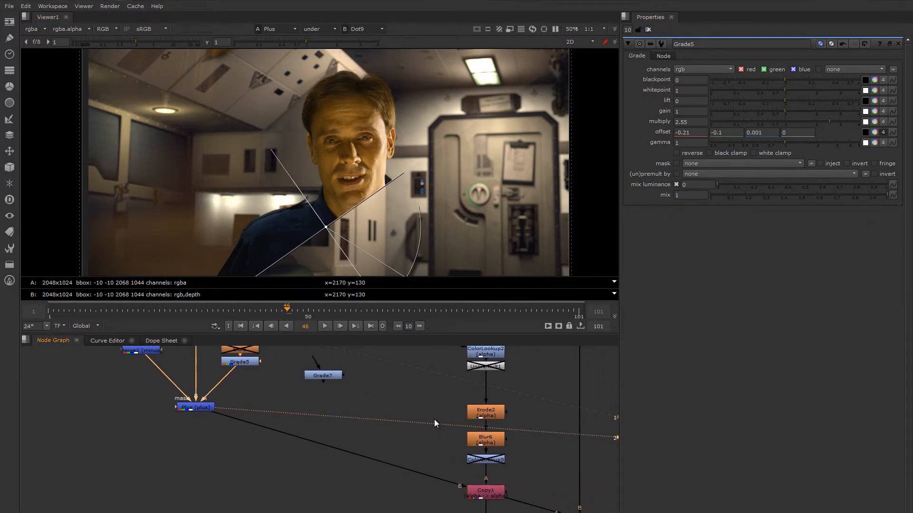
pyautogui.moveTo(531, 486); pyautogui.dragTo(339, 406, button='middle')
pyautogui.scroll(4, 398, 444)
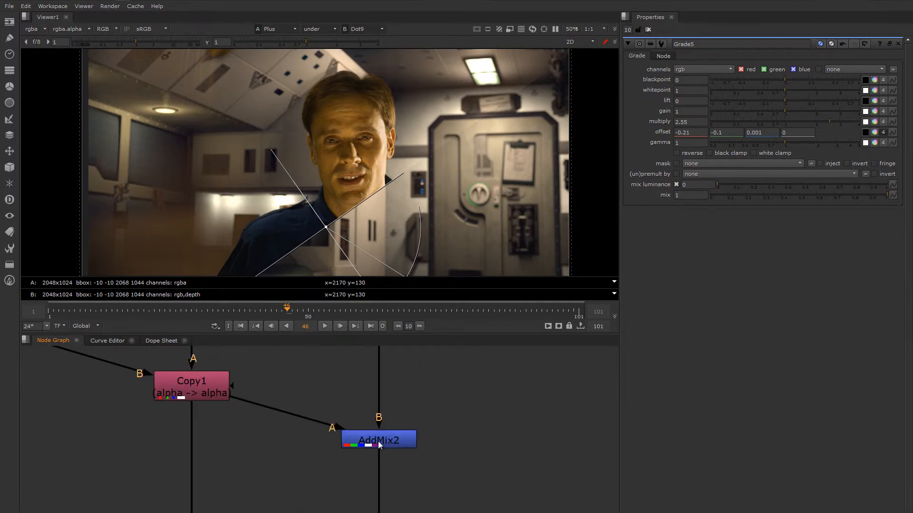
pyautogui.click(379, 441)
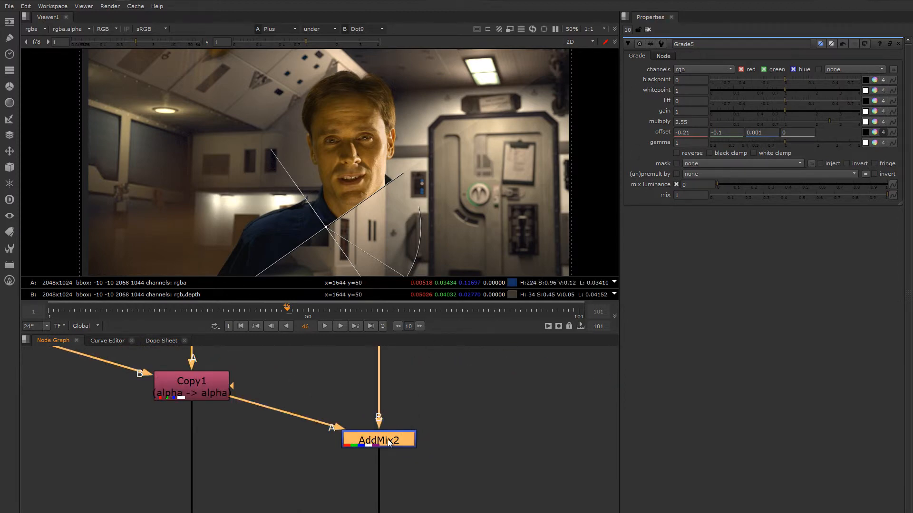
pyautogui.press('1')
pyautogui.scroll(-3, 366, 412)
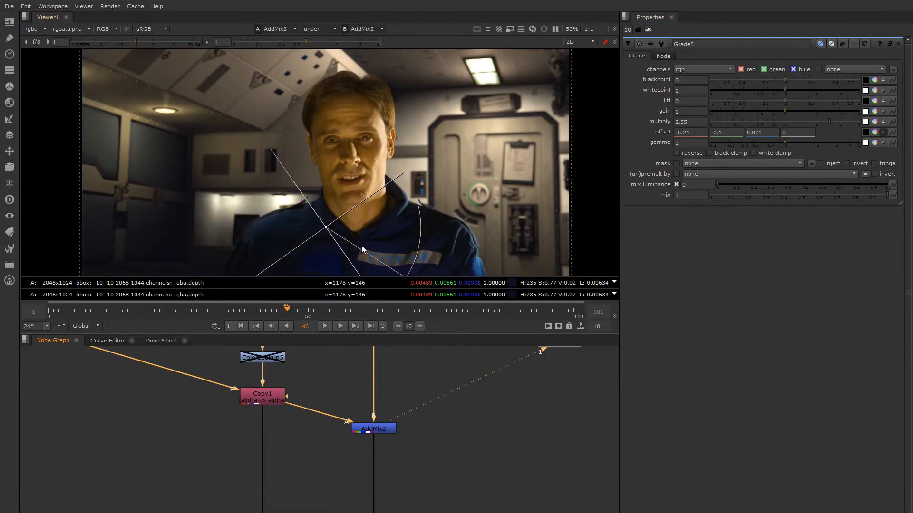
pyautogui.scroll(3, 361, 245)
# Set up the viewer wipe to compare the AddMix2 composite with the original FG green-screen plate.
pyautogui.scroll(-8, 392, 441)
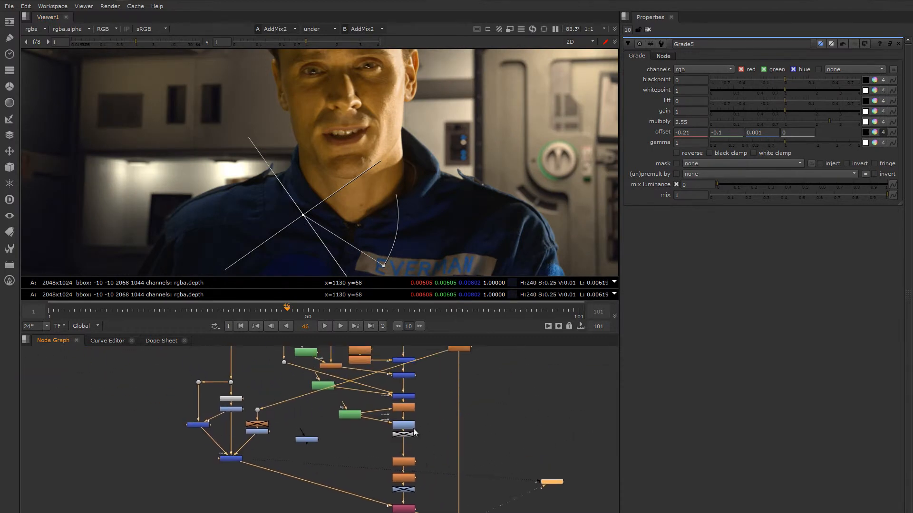
pyautogui.click(247, 392)
pyautogui.press('1')
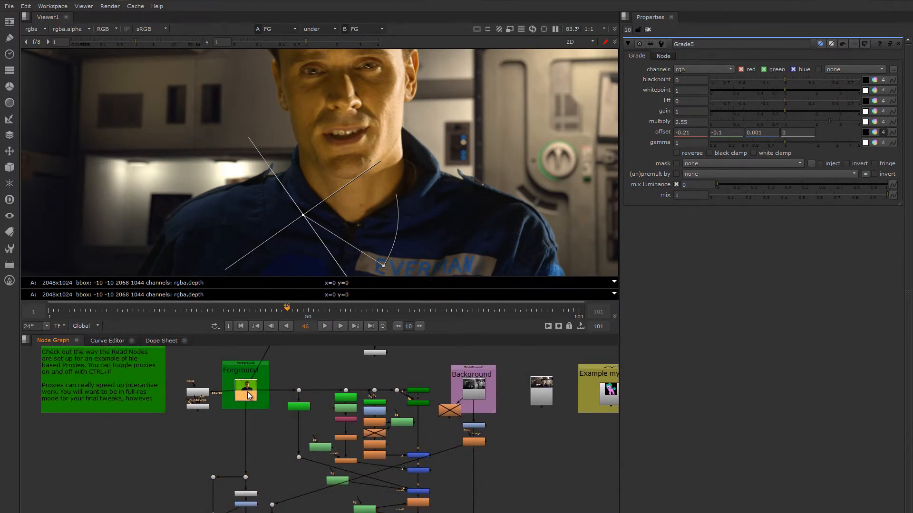
pyautogui.moveTo(435, 444); pyautogui.dragTo(327, 377, button='middle')
pyautogui.scroll(6, 382, 440)
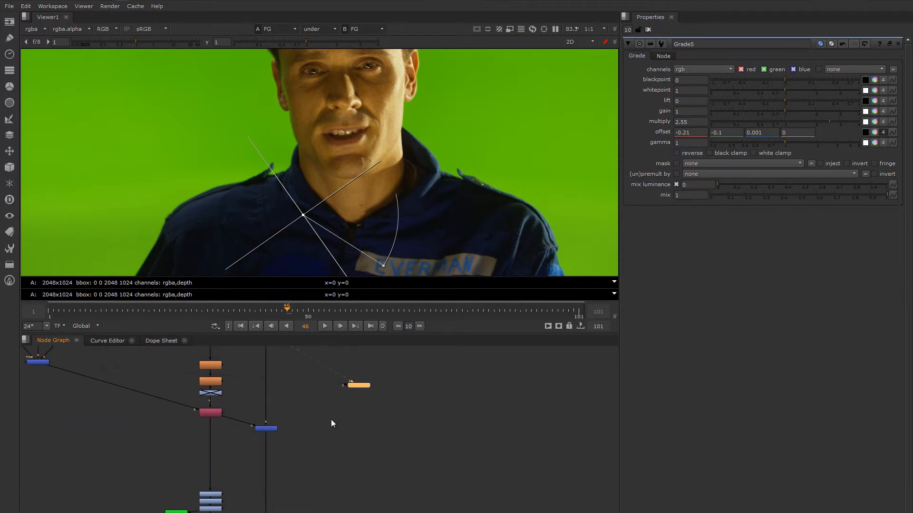
pyautogui.click(309, 398)
pyautogui.press('1')
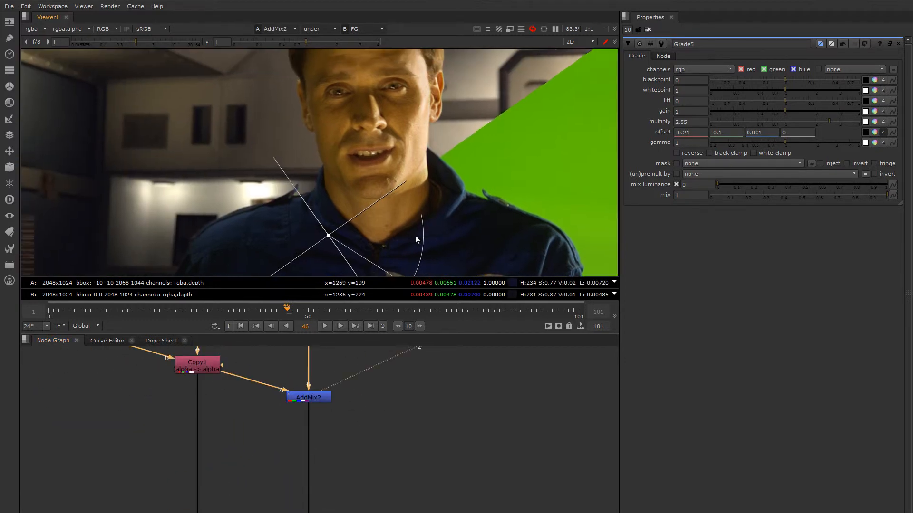
# Move the wipe split off the actor and examine the hair edges in the AddMix2 composite up close.
pyautogui.scroll(-2, 358, 236)
pyautogui.moveTo(334, 213); pyautogui.dragTo(312, 182, button='middle')
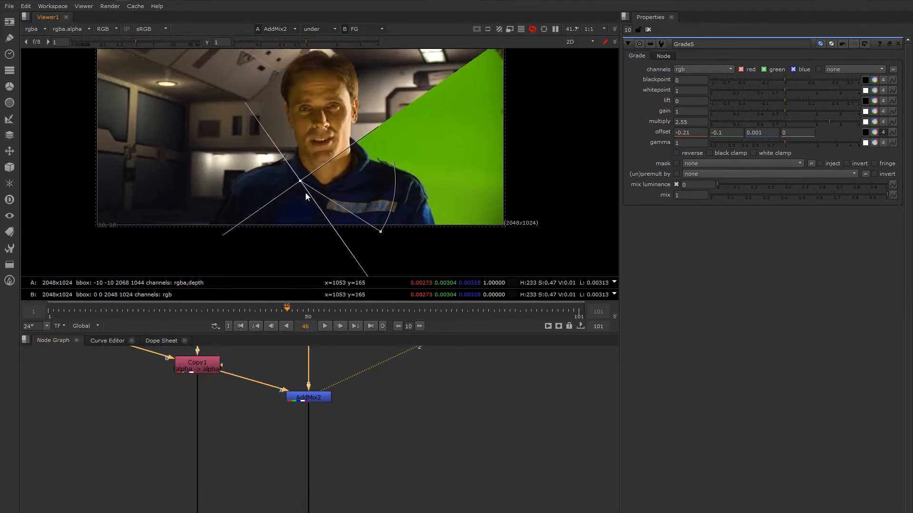
pyautogui.moveTo(302, 180); pyautogui.dragTo(490, 255)
pyautogui.moveTo(284, 135); pyautogui.dragTo(339, 205, button='middle')
pyautogui.scroll(4, 391, 116)
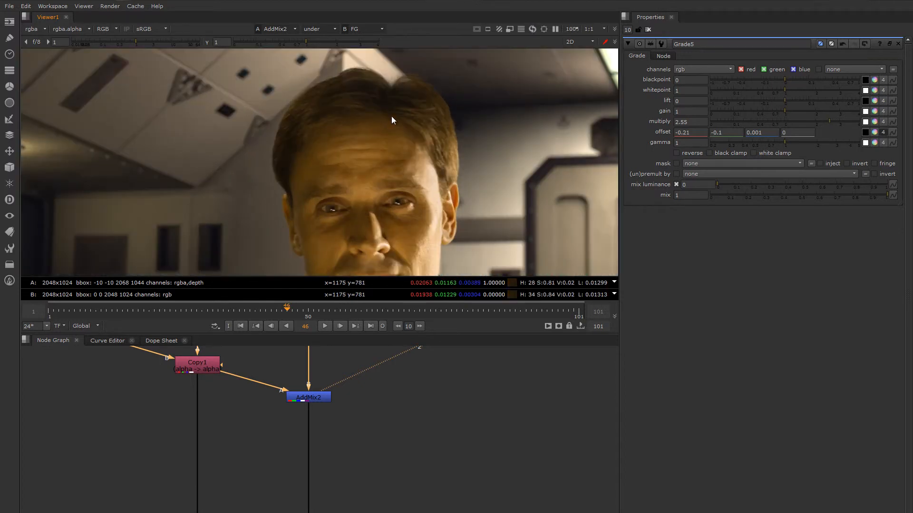
pyautogui.moveTo(314, 109); pyautogui.dragTo(380, 136, button='middle')
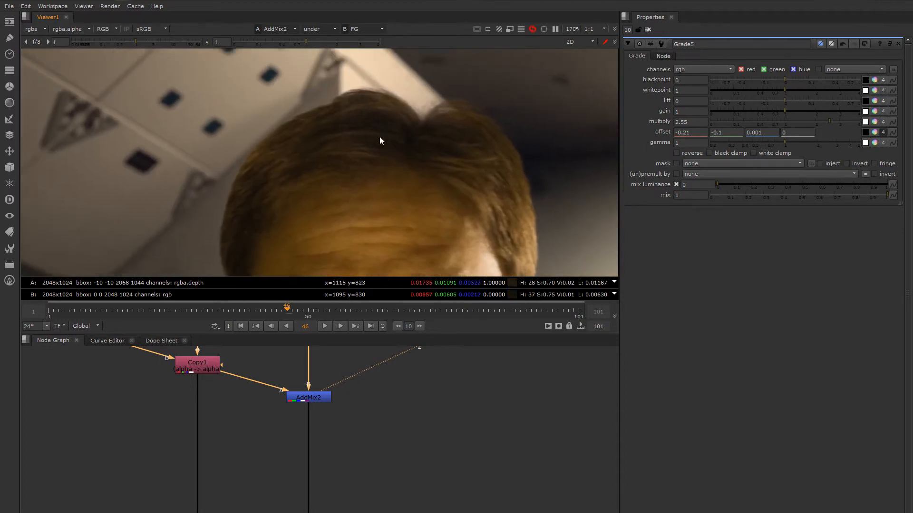
# Enable the disabled blur above Grade5, toggling it to compare its effect on the actor's hair.
pyautogui.moveTo(172, 367); pyautogui.dragTo(338, 462, button='middle')
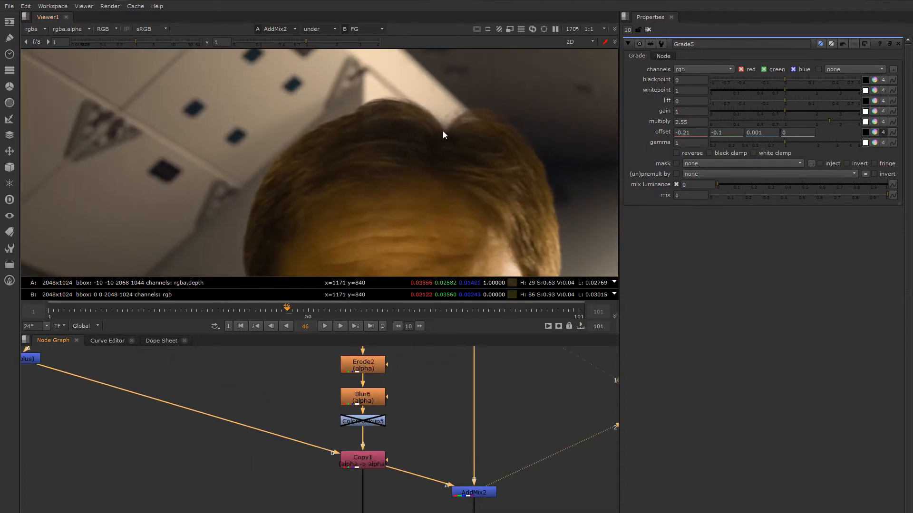
pyautogui.moveTo(259, 415); pyautogui.dragTo(352, 465, button='middle')
pyautogui.scroll(-2, 340, 444)
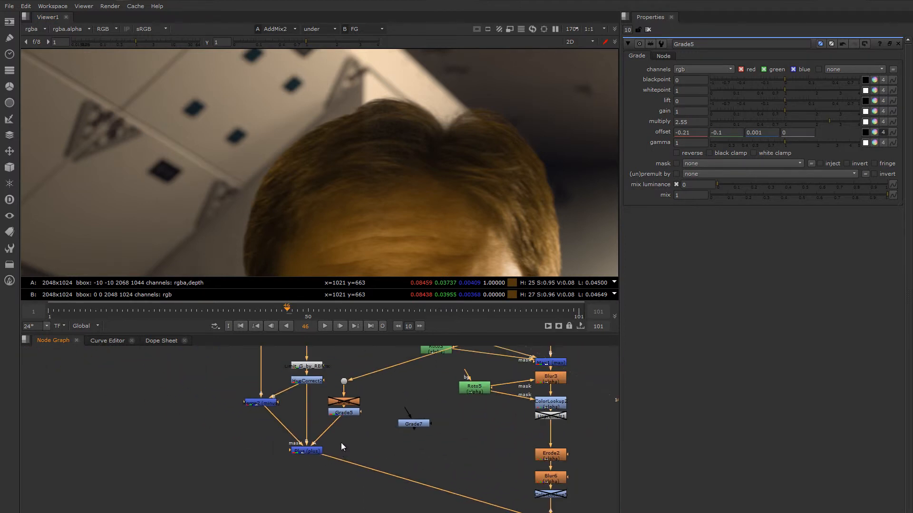
pyautogui.moveTo(340, 357); pyautogui.dragTo(339, 381, button='middle')
pyautogui.scroll(4, 345, 445)
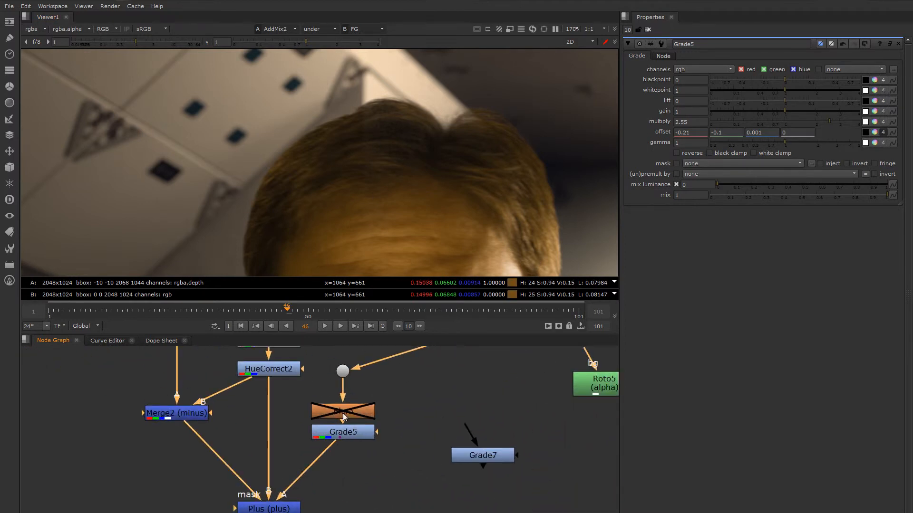
pyautogui.press('d')
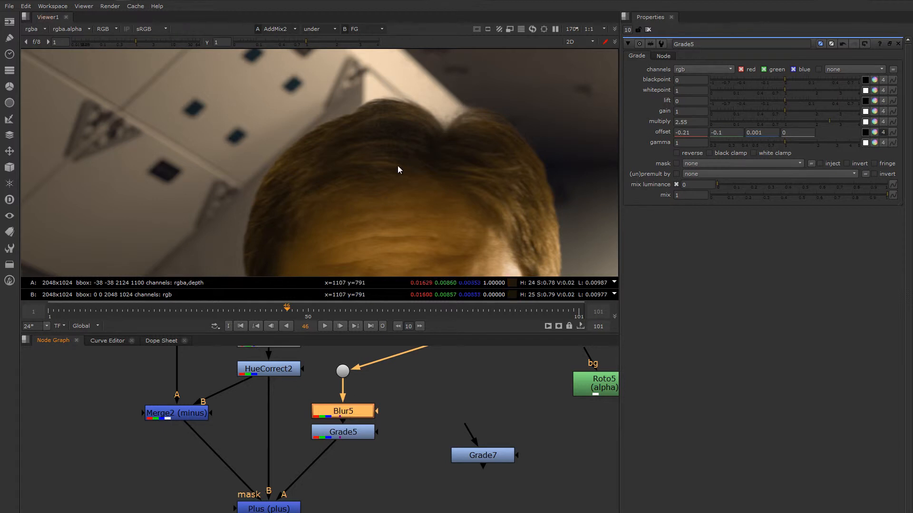
pyautogui.press('d')
pyautogui.press('d')
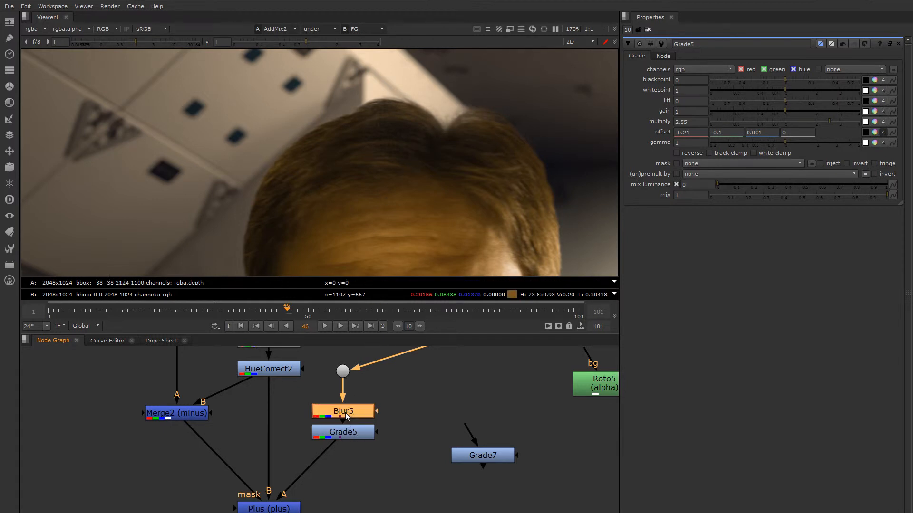
# Examine the actor's hair and forehead in the composite, close up and from further out, with the background blur enabled.
pyautogui.moveTo(293, 414); pyautogui.dragTo(295, 414, button='middle')
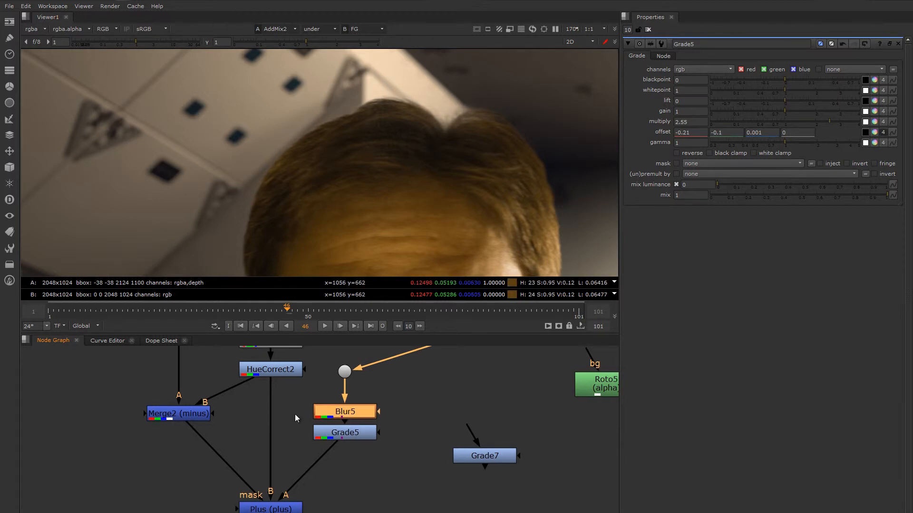
pyautogui.click(284, 372)
pyautogui.moveTo(373, 143); pyautogui.dragTo(445, 108, button='middle')
pyautogui.scroll(-4, 445, 104)
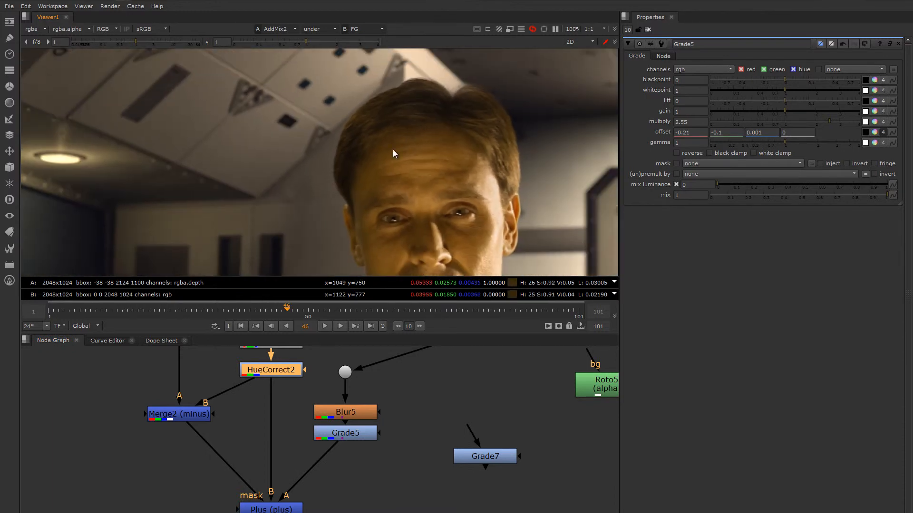
pyautogui.scroll(5, 390, 121)
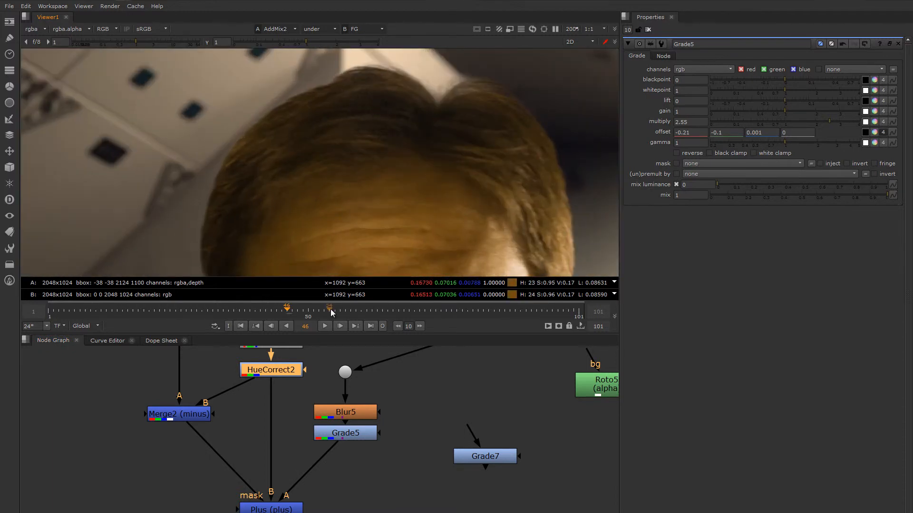
pyautogui.moveTo(339, 435); pyautogui.dragTo(313, 429, button='middle')
pyautogui.scroll(-4, 370, 218)
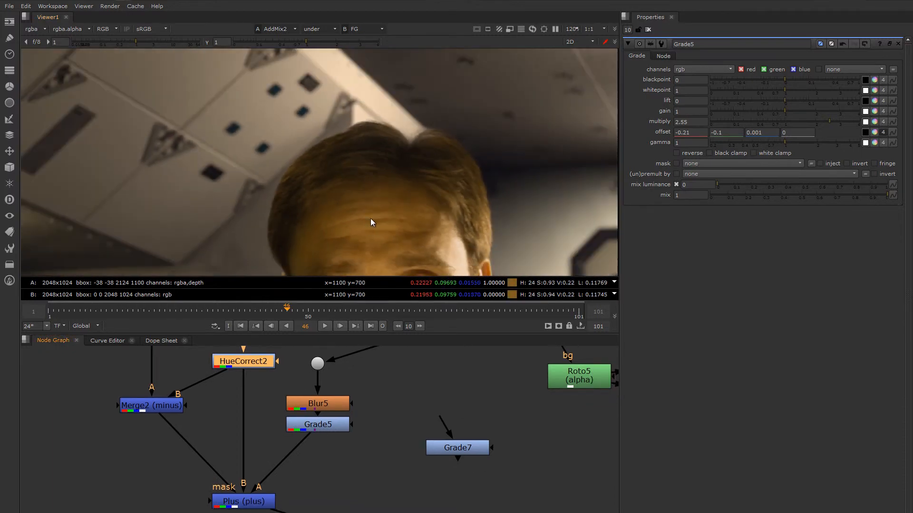
pyautogui.moveTo(191, 413); pyautogui.dragTo(240, 450, button='middle')
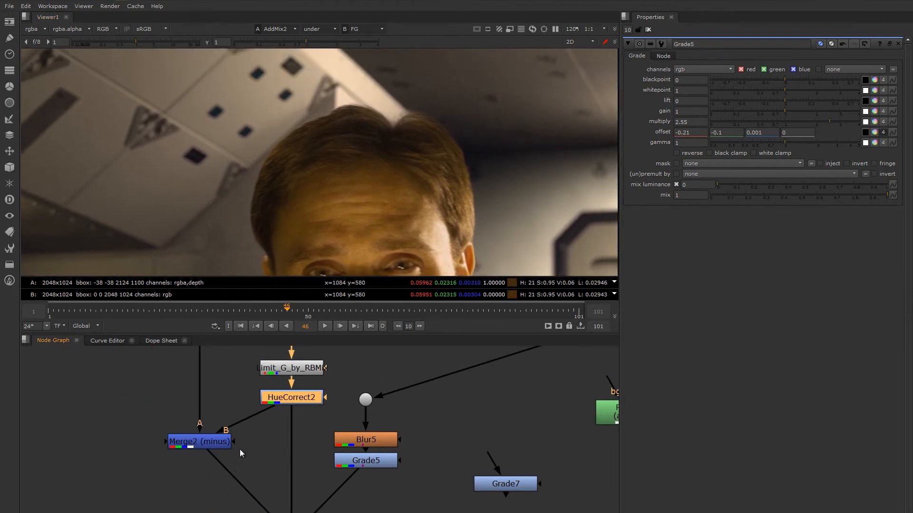
# View the Merge2 (minus) output with the viewer gain raised to 3 and examine the green difference over the actor's hair and face.
pyautogui.click(198, 441)
pyautogui.press('1')
pyautogui.scroll(4, 356, 118)
pyautogui.scroll(1, 356, 123)
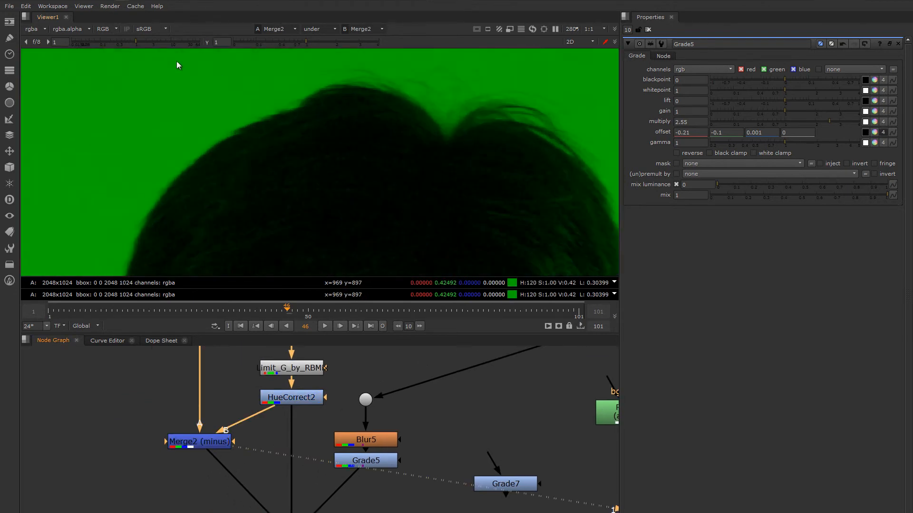
pyautogui.moveTo(140, 41); pyautogui.dragTo(153, 42)
pyautogui.scroll(-2, 393, 119)
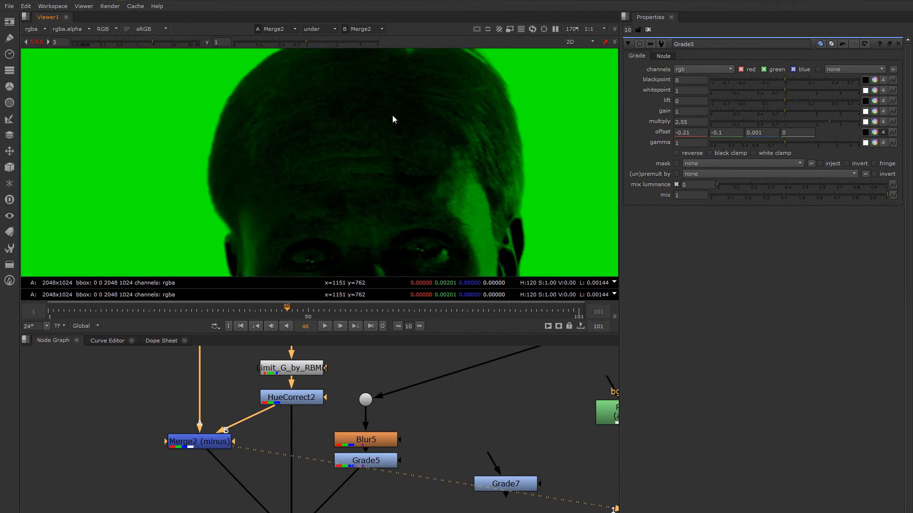
pyautogui.scroll(-1, 371, 170)
pyautogui.scroll(-4, 342, 134)
pyautogui.moveTo(370, 166); pyautogui.dragTo(412, 168, button='middle')
pyautogui.scroll(1, 343, 135)
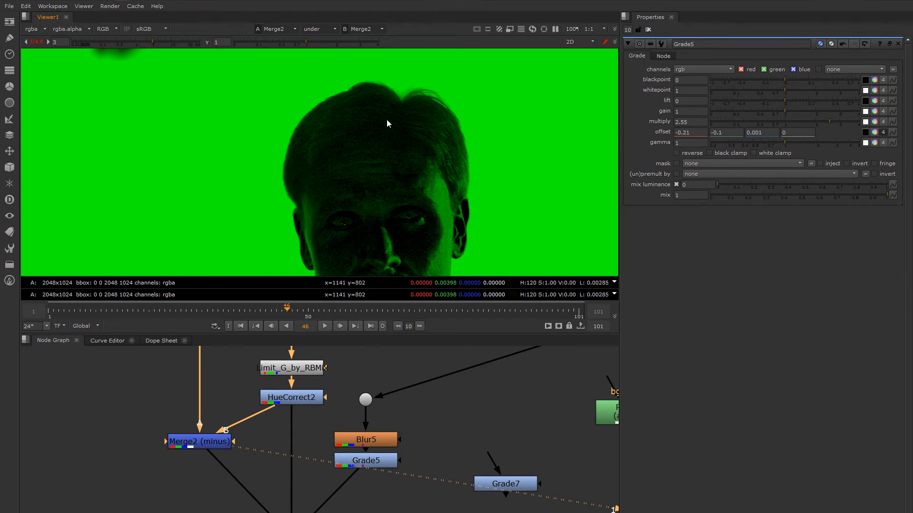
pyautogui.scroll(4, 390, 126)
# Show the AddMix2 composite in the viewer again and reset the viewer gain to 1.
pyautogui.moveTo(409, 447); pyautogui.dragTo(166, 328, button='middle')
pyautogui.scroll(-1, 376, 442)
pyautogui.moveTo(376, 442); pyautogui.dragTo(151, 333, button='middle')
pyautogui.press('1')
pyautogui.scroll(-3, 381, 217)
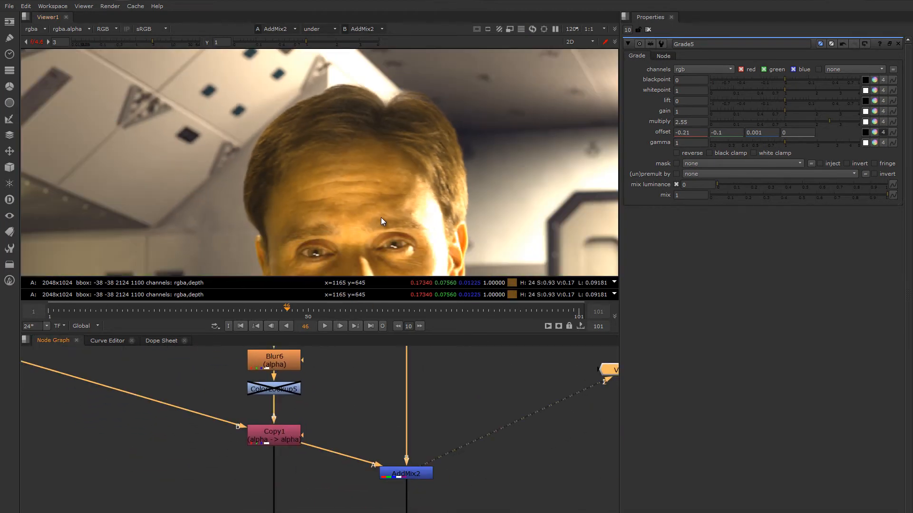
pyautogui.click(37, 42)
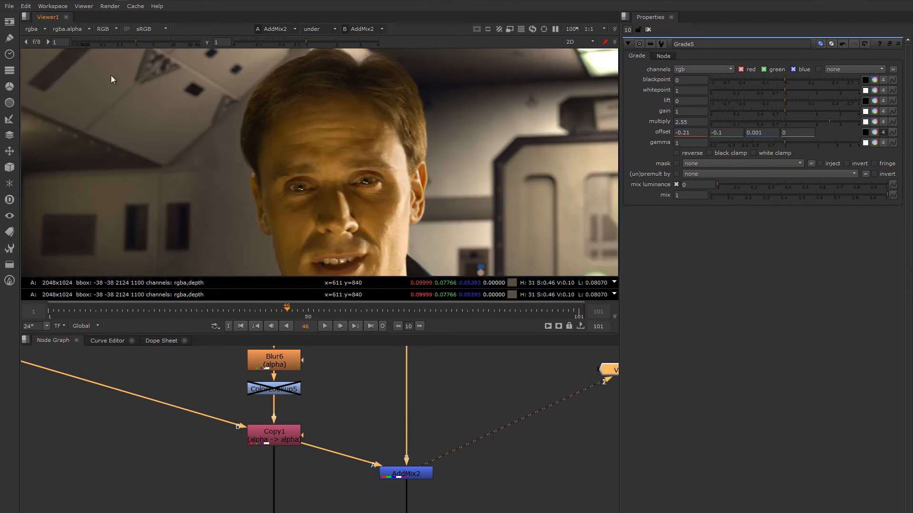
pyautogui.scroll(-3, 349, 203)
pyautogui.moveTo(377, 136); pyautogui.dragTo(380, 120, button='middle')
# View the Copy1 output and examine the edges around the actor's head and shoulder against the blurred background.
pyautogui.moveTo(299, 404); pyautogui.dragTo(314, 408, button='middle')
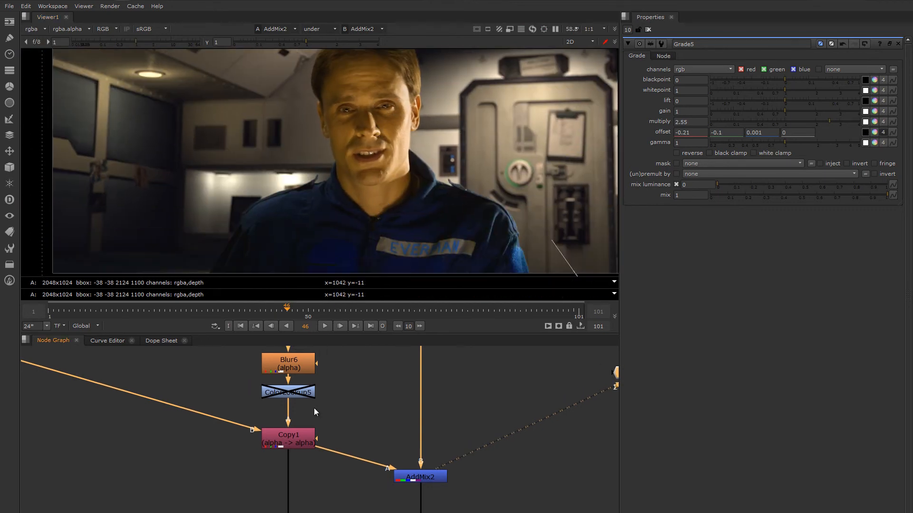
pyautogui.click(301, 436)
pyautogui.press('1')
pyautogui.scroll(5, 285, 228)
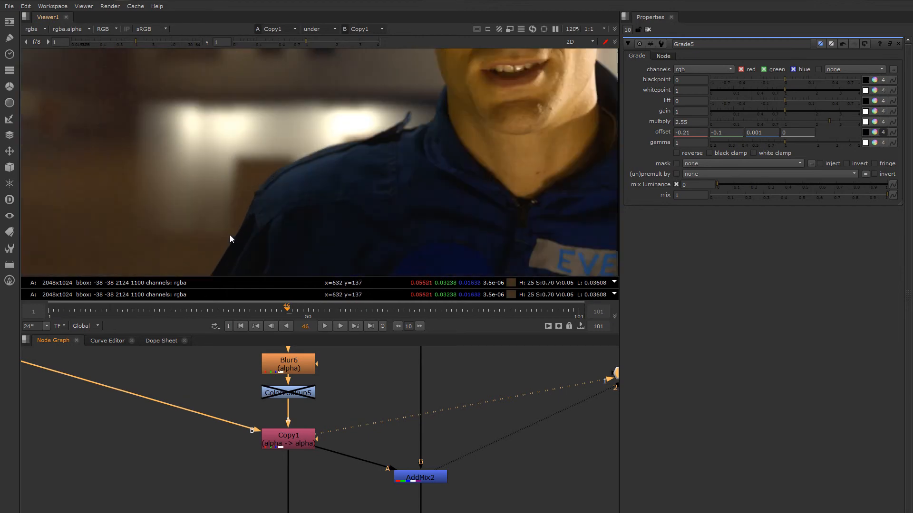
pyautogui.scroll(-5, 230, 235)
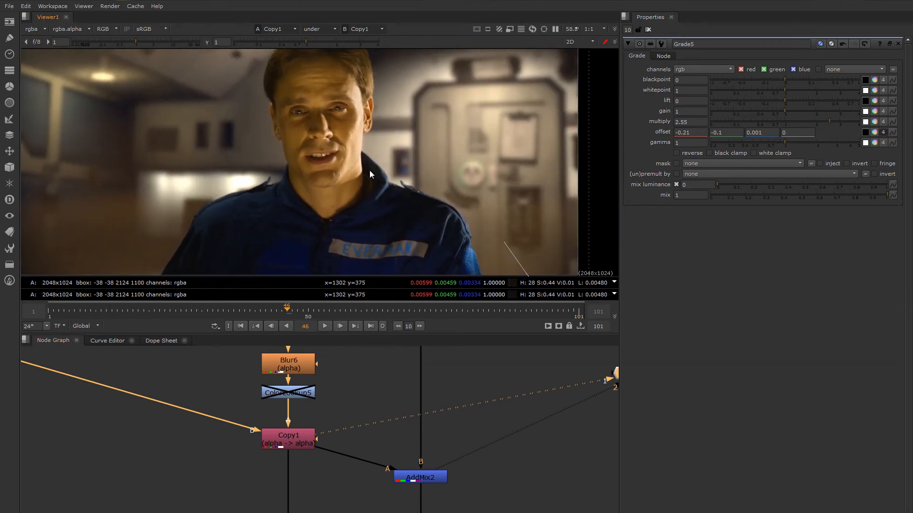
pyautogui.moveTo(410, 164); pyautogui.dragTo(424, 202, button='middle')
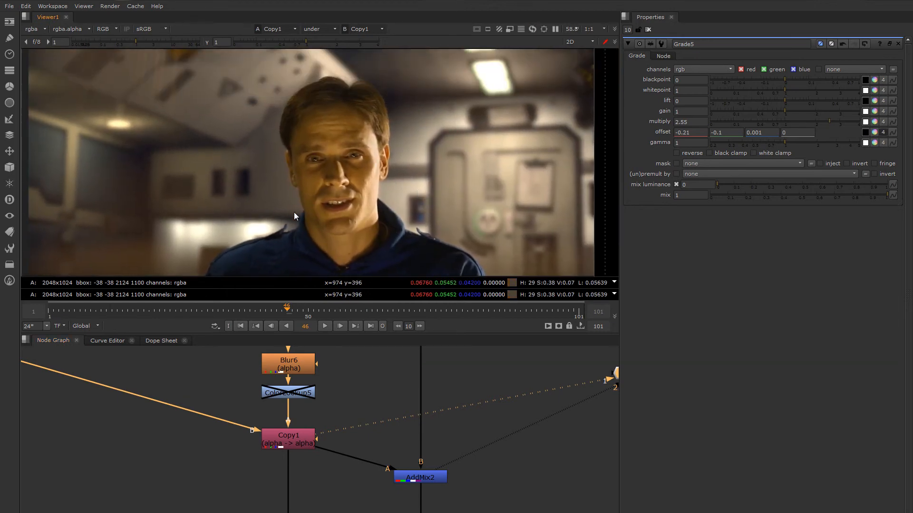
pyautogui.moveTo(262, 230); pyautogui.dragTo(336, 167, button='middle')
pyautogui.scroll(3, 253, 258)
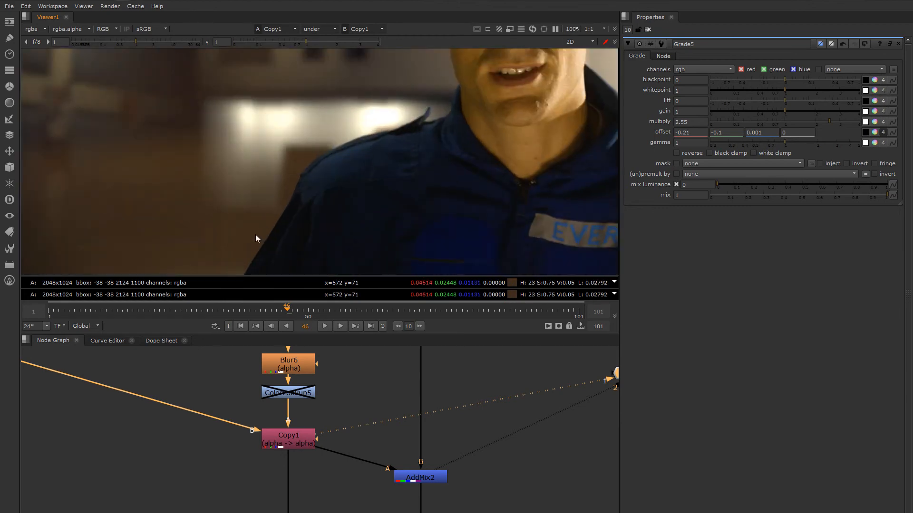
# View the HueCorrect2 output followed by the Plus merge result to compare the actor before and after the background is added.
pyautogui.moveTo(215, 411); pyautogui.dragTo(491, 482, button='middle')
pyautogui.moveTo(253, 416); pyautogui.dragTo(471, 490, button='middle')
pyautogui.moveTo(380, 370); pyautogui.dragTo(355, 413, button='middle')
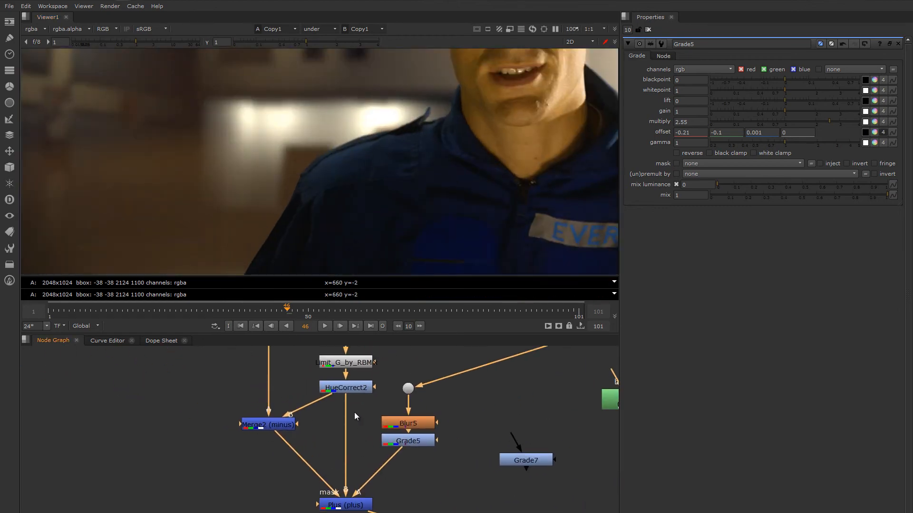
pyautogui.click(347, 385)
pyautogui.press('1')
pyautogui.moveTo(349, 480); pyautogui.dragTo(345, 433, button='middle')
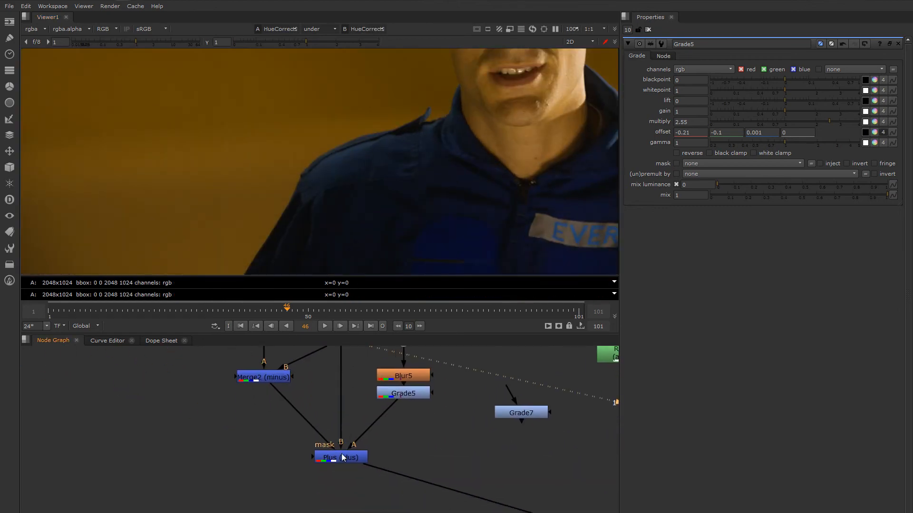
pyautogui.click(342, 457)
pyautogui.press('1')
pyautogui.scroll(-4, 335, 219)
pyautogui.moveTo(475, 260); pyautogui.dragTo(330, 227, button='middle')
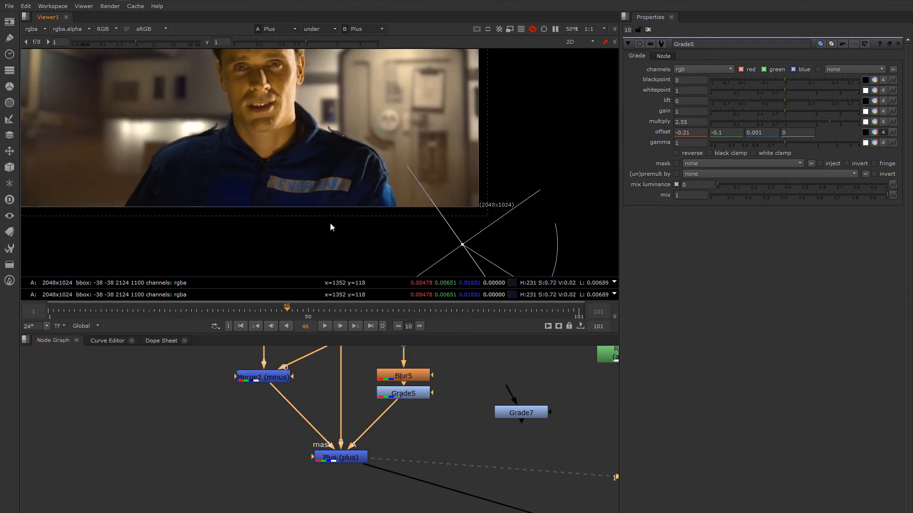
# Follow the node graph down from the Plus merge and view the AddMix2 composite.
pyautogui.moveTo(510, 451); pyautogui.dragTo(283, 397, button='middle')
pyautogui.moveTo(448, 427); pyautogui.dragTo(398, 432, button='middle')
pyautogui.moveTo(464, 454); pyautogui.dragTo(465, 396, button='middle')
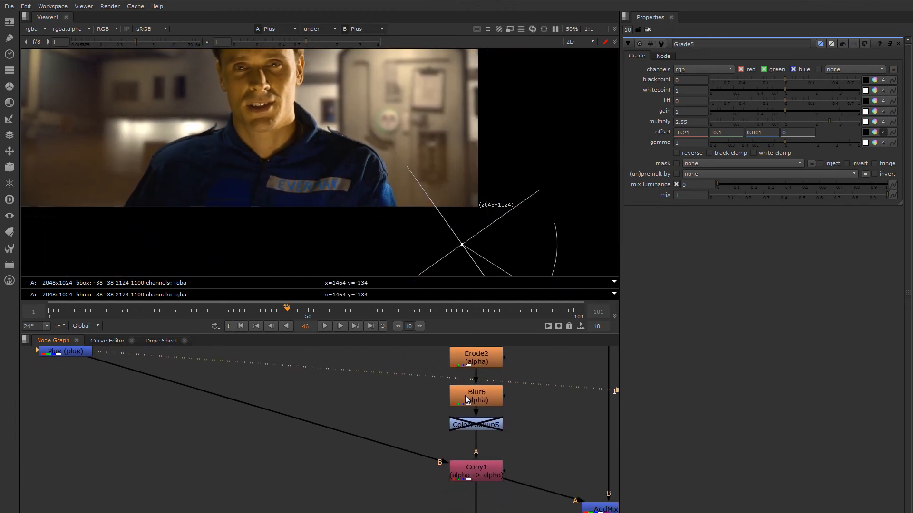
pyautogui.moveTo(487, 470); pyautogui.dragTo(339, 418, button='middle')
pyautogui.click(460, 457)
pyautogui.press('1')
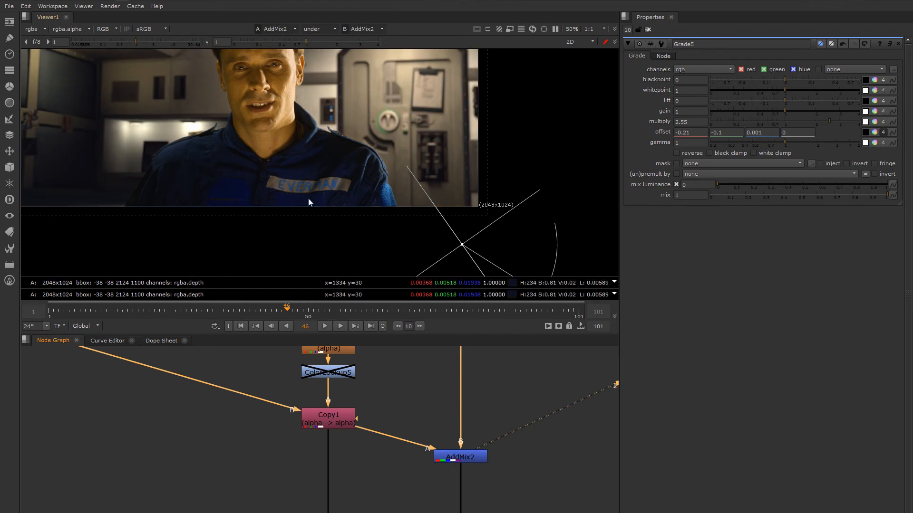
# Examine the actor's hair, forehead and face in the AddMix2 composite, close up and from further out.
pyautogui.moveTo(309, 198); pyautogui.dragTo(374, 201, button='middle')
pyautogui.scroll(3, 361, 166)
pyautogui.moveTo(347, 133); pyautogui.dragTo(339, 184, button='middle')
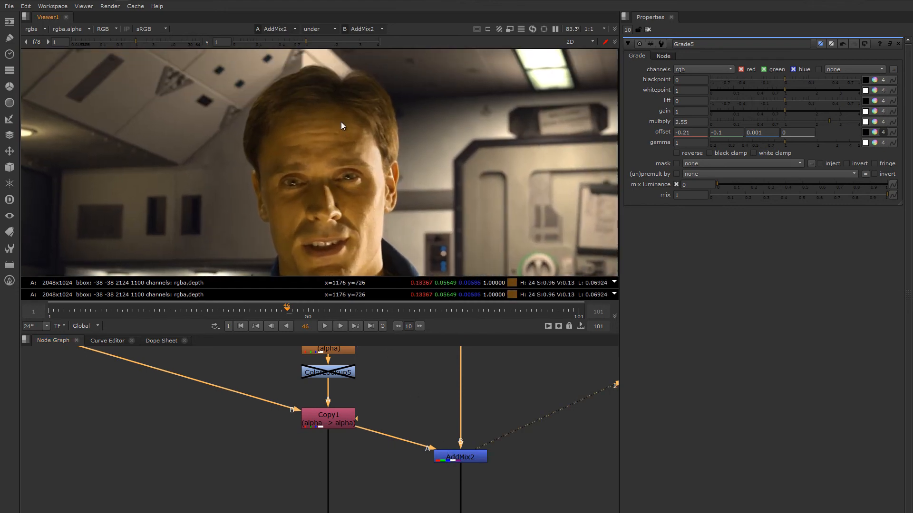
pyautogui.moveTo(340, 122); pyautogui.dragTo(364, 162, button='middle')
pyautogui.scroll(4, 364, 149)
pyautogui.moveTo(385, 194); pyautogui.dragTo(385, 133, button='middle')
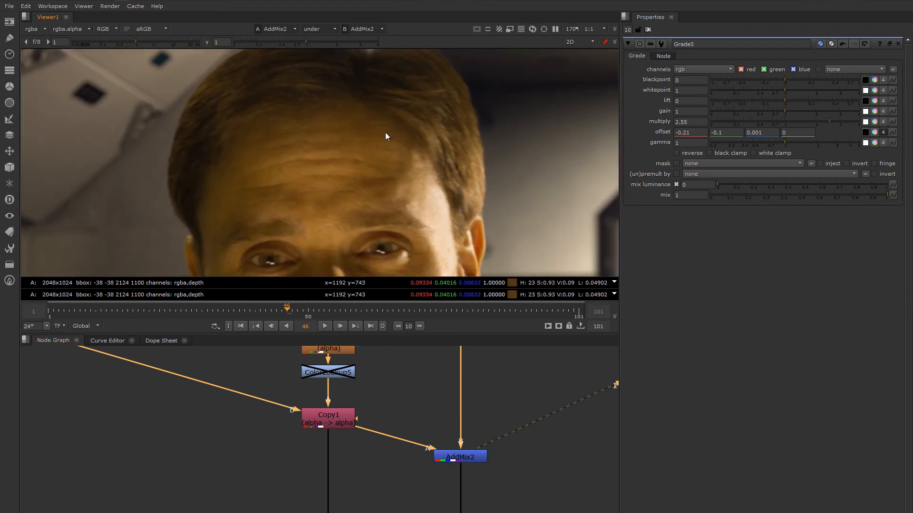
pyautogui.scroll(-3, 380, 141)
pyautogui.moveTo(422, 443); pyautogui.dragTo(403, 432, button='middle')
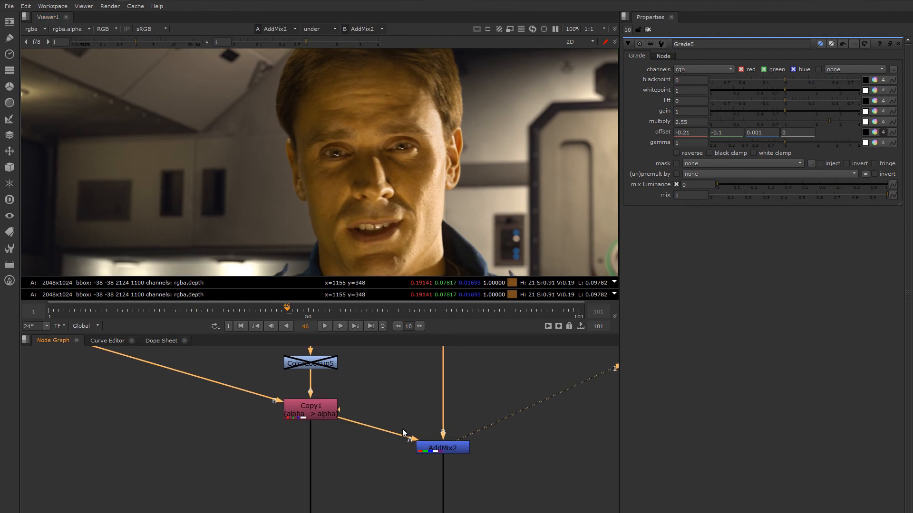